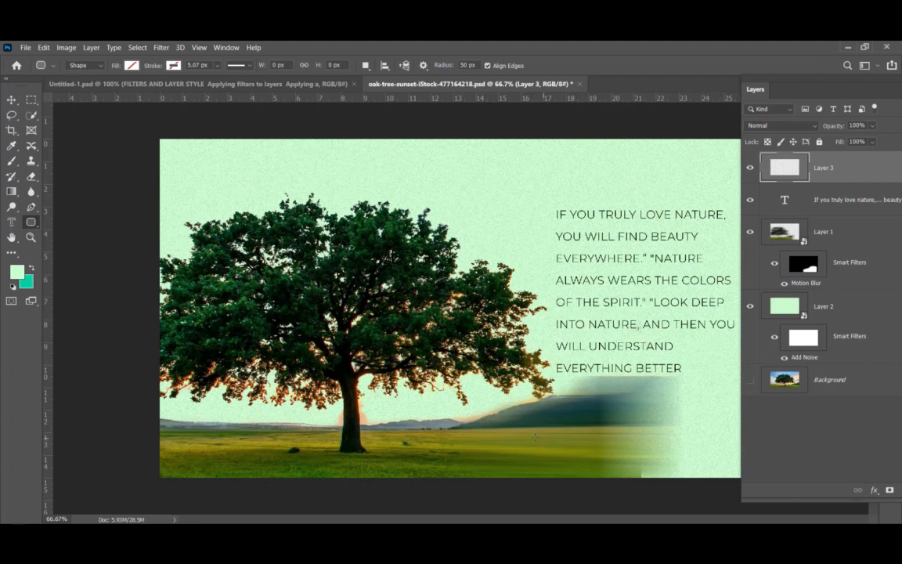
# Step: Draw a rounded rectangle about 398 by 111 px over the meadow and fill it with blue 0024ff
pyautogui.moveTo(478, 431); pyautogui.dragTo(601, 465)
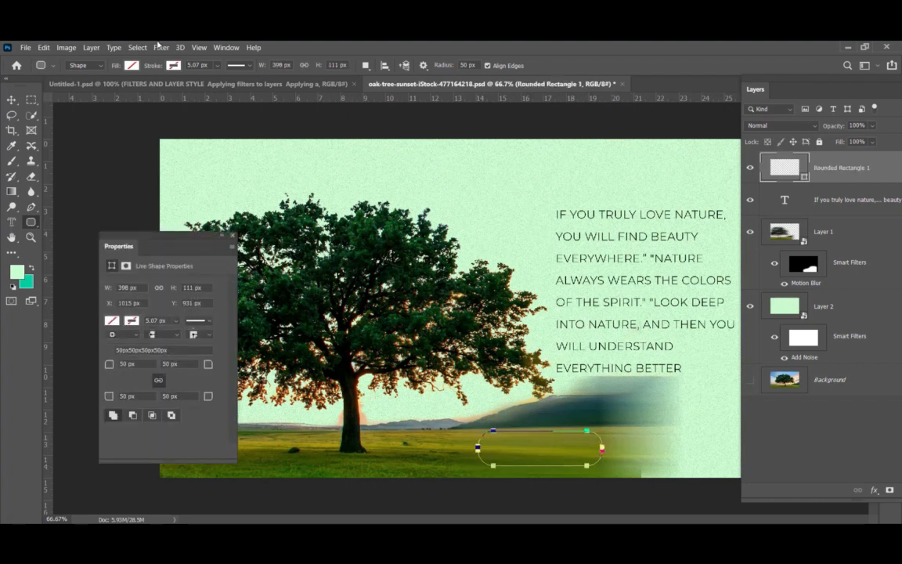
pyautogui.click(123, 64)
pyautogui.click(69, 127)
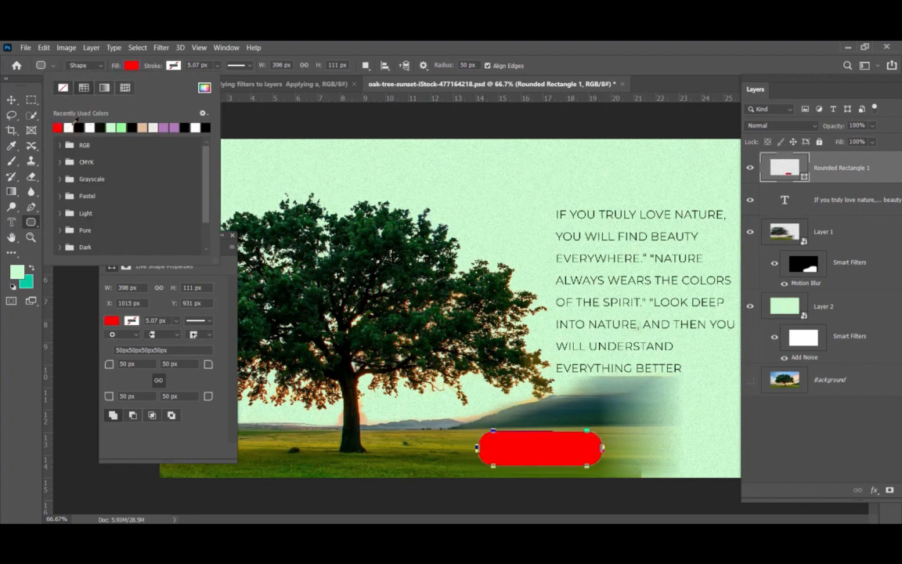
pyautogui.click(205, 89)
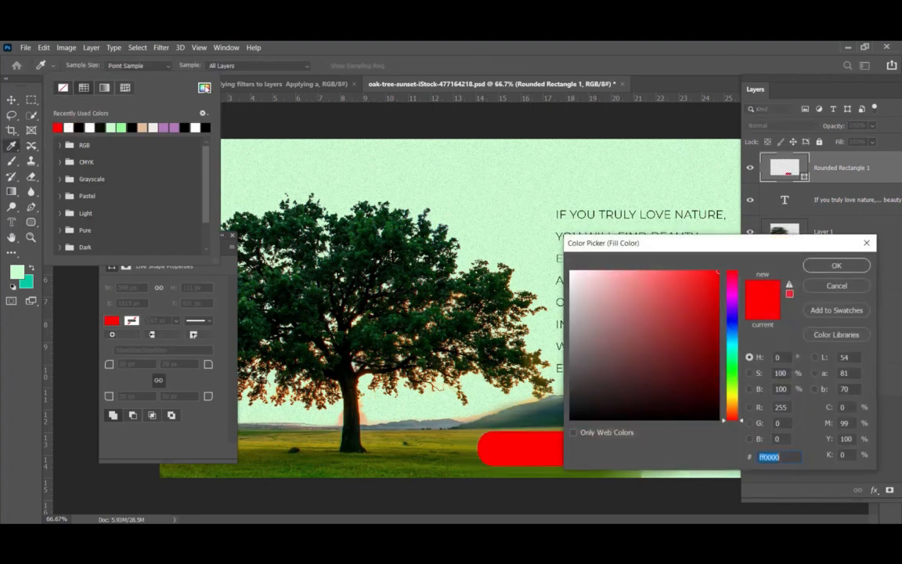
pyautogui.moveTo(607, 243); pyautogui.dragTo(379, 174)
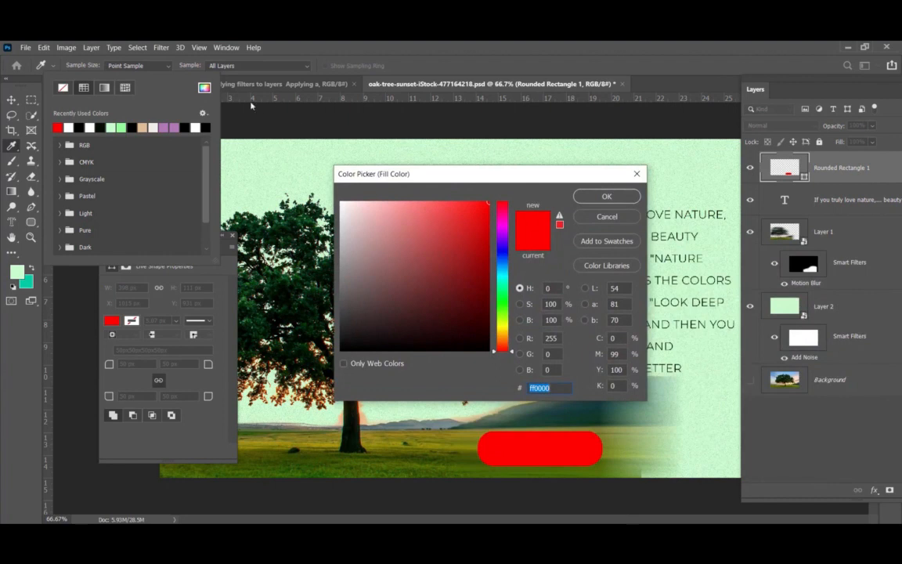
pyautogui.moveTo(505, 292); pyautogui.dragTo(502, 257)
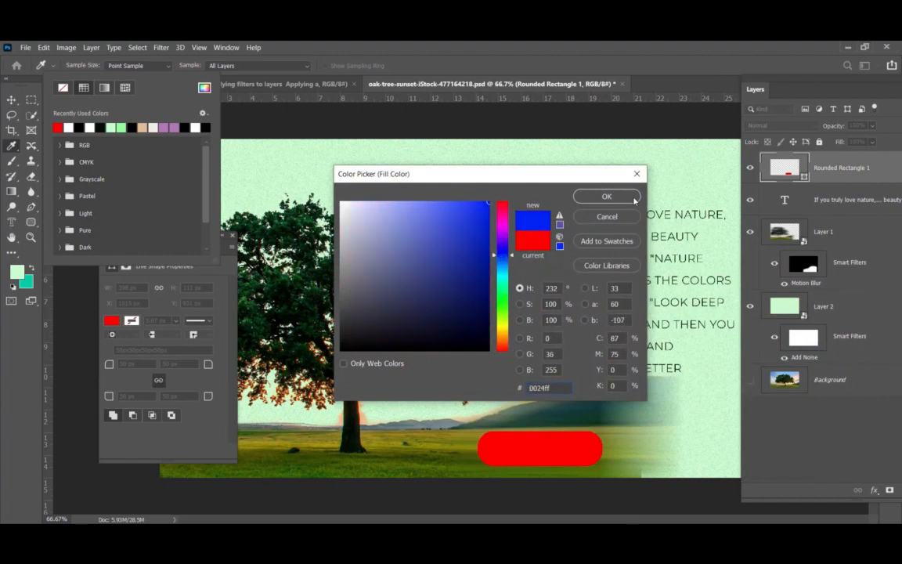
pyautogui.click(603, 196)
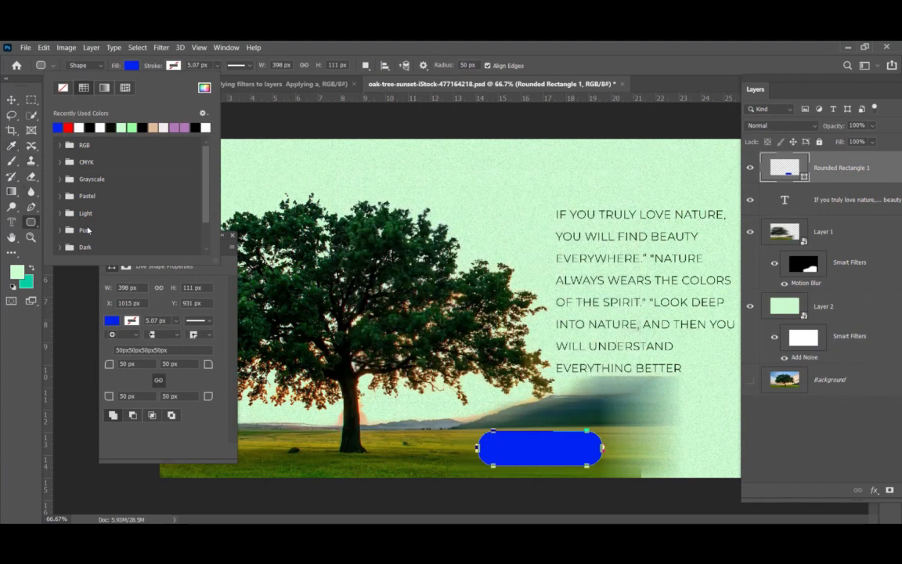
pyautogui.press('Escape')
# Step: Add the text "click here" inside the blue rounded rectangle and centre it on the shape
pyautogui.press('t')
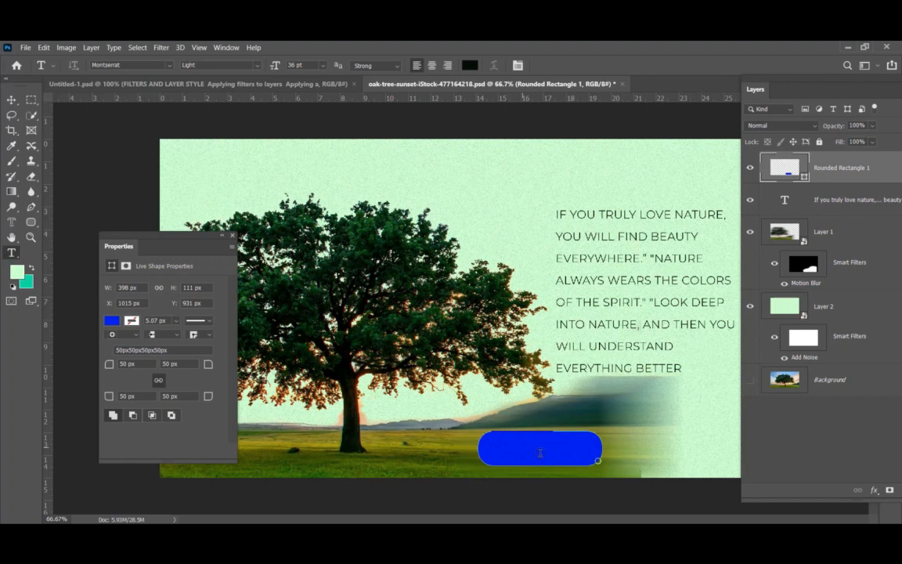
pyautogui.click(538, 450)
pyautogui.press('BackSpace')
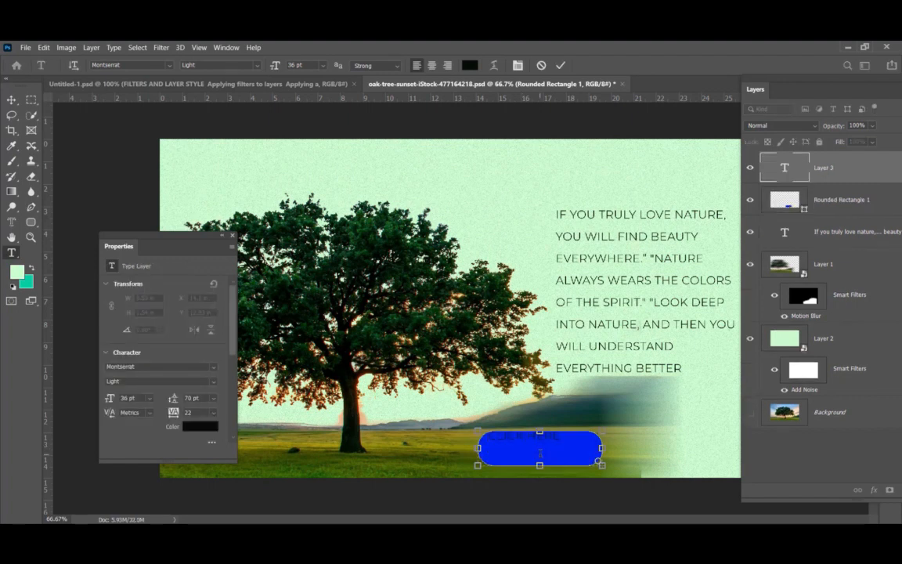
pyautogui.click(12, 99)
pyautogui.moveTo(539, 441); pyautogui.dragTo(553, 454)
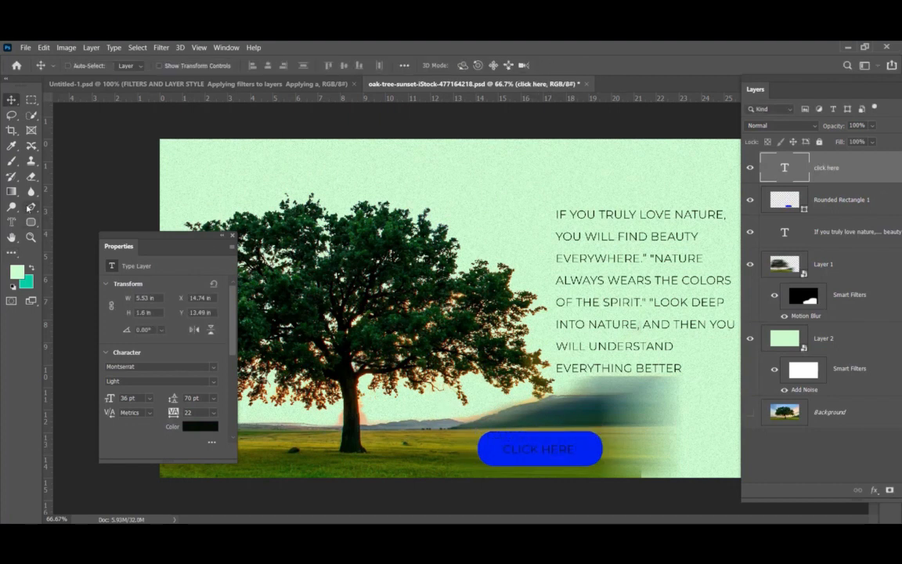
# Step: Set the font style of the button's "click here" text to Bold
pyautogui.press('t')
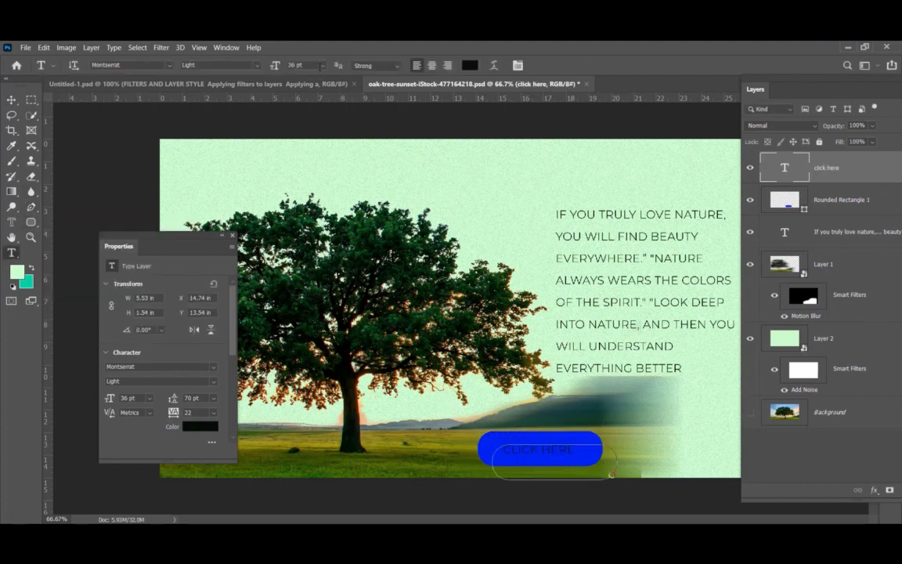
pyautogui.click(233, 65)
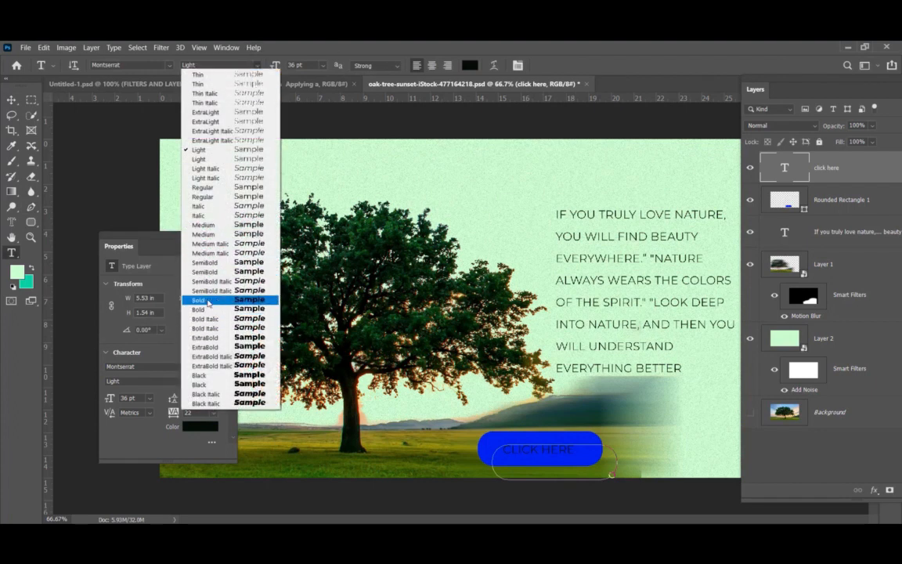
pyautogui.click(207, 300)
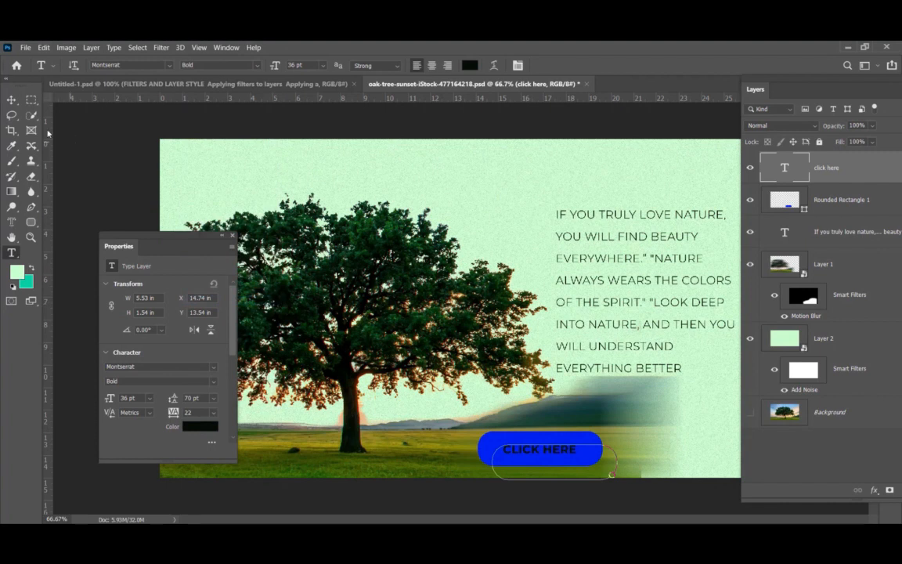
pyautogui.press('m')
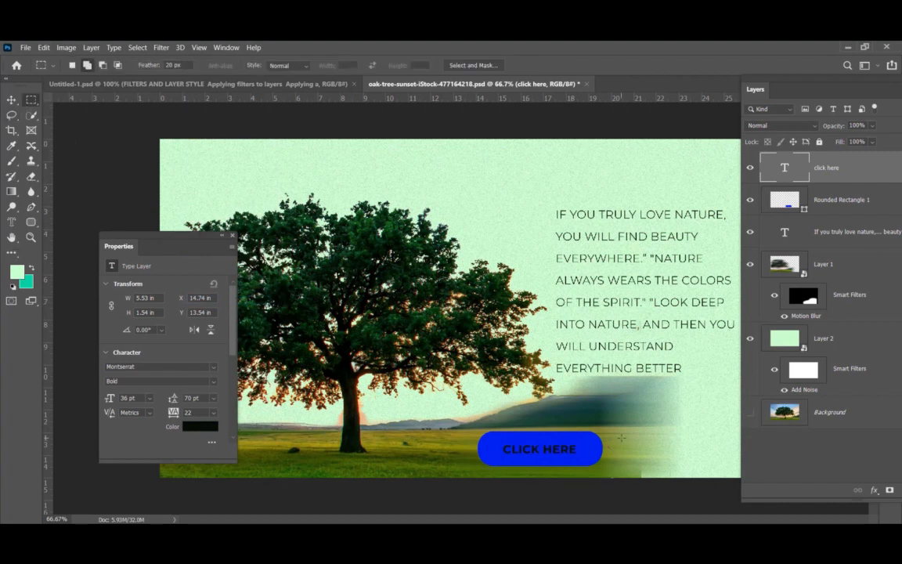
# Step: Move the blue rounded rectangle and its "click here" text together to just below the last line of the quote
pyautogui.click(785, 197)
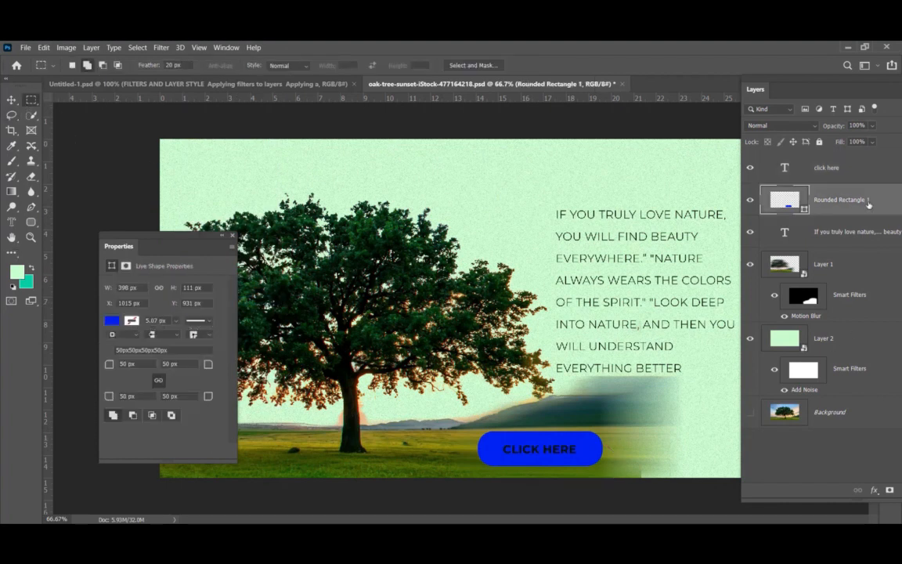
pyautogui.keyDown('ctrl'); pyautogui.click(829, 168); pyautogui.keyUp('ctrl')
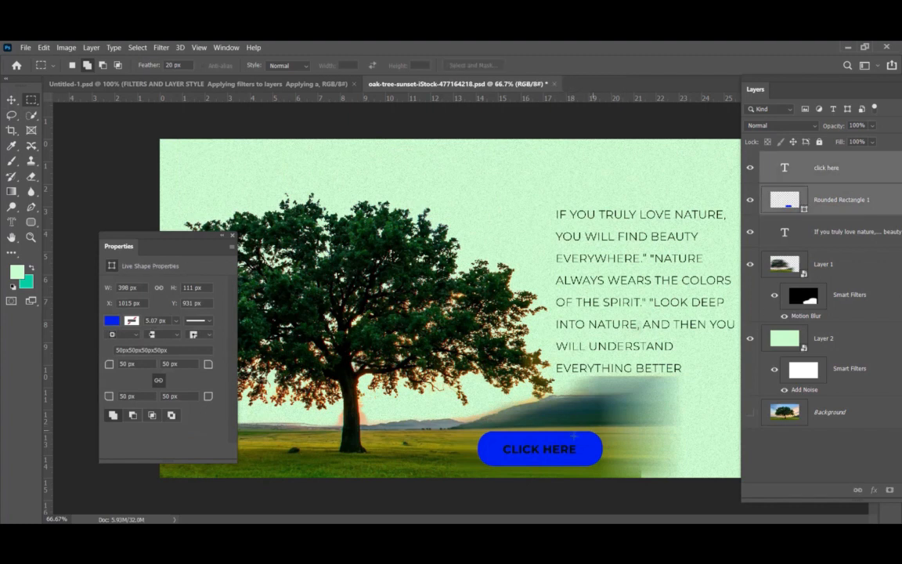
pyautogui.press('v')
pyautogui.moveTo(575, 454); pyautogui.dragTo(634, 417)
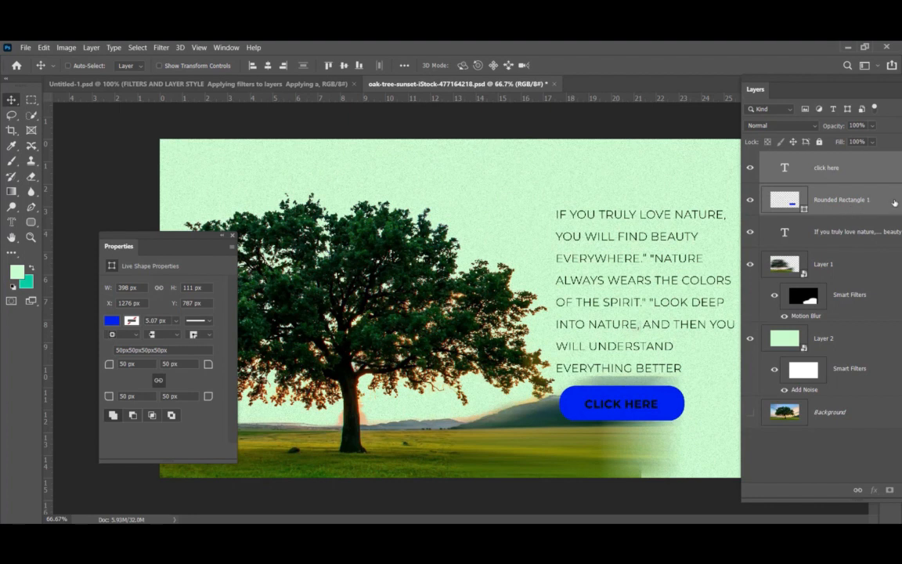
# Step: Add a Drop Shadow layer style to the blue rounded rectangle
pyautogui.click(849, 205)
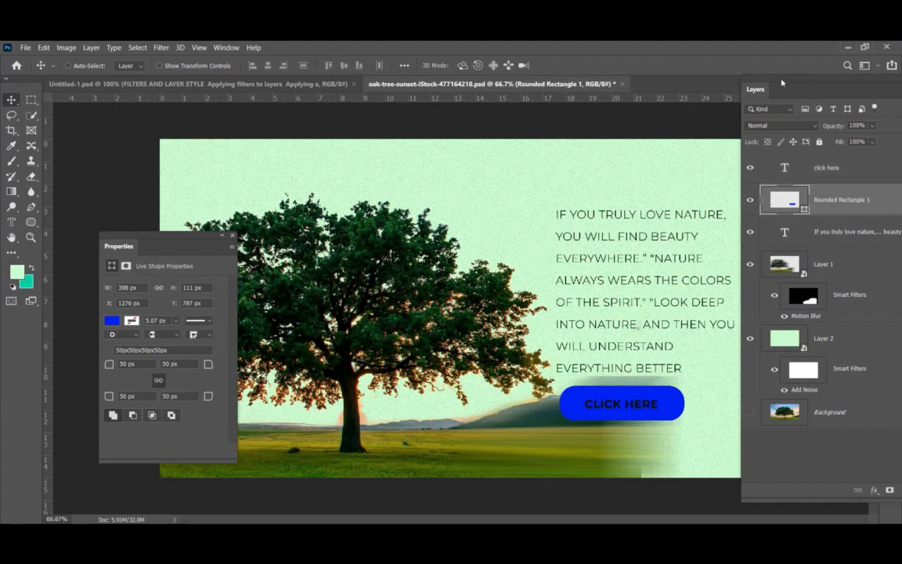
pyautogui.moveTo(781, 82); pyautogui.dragTo(725, 62)
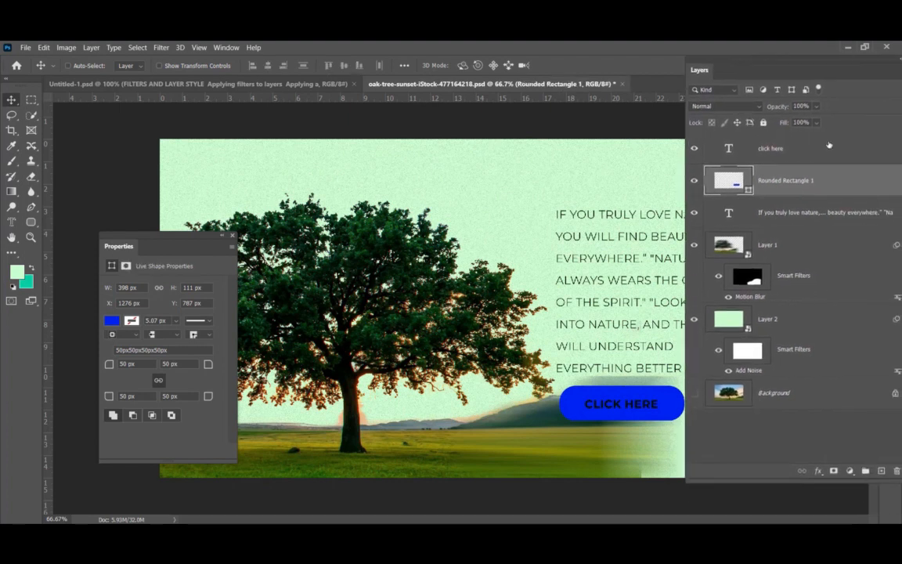
pyautogui.doubleClick(852, 185)
pyautogui.moveTo(483, 86); pyautogui.dragTo(227, 93)
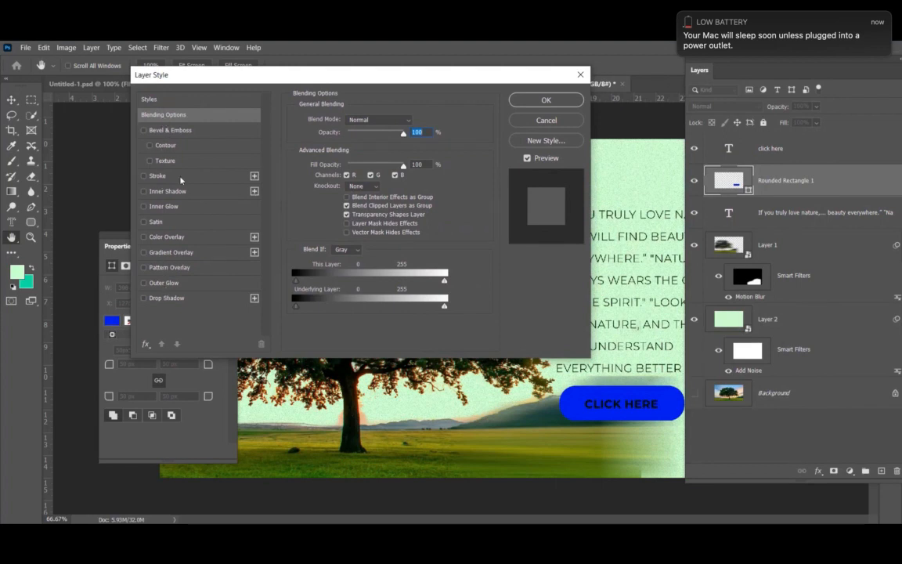
pyautogui.click(159, 300)
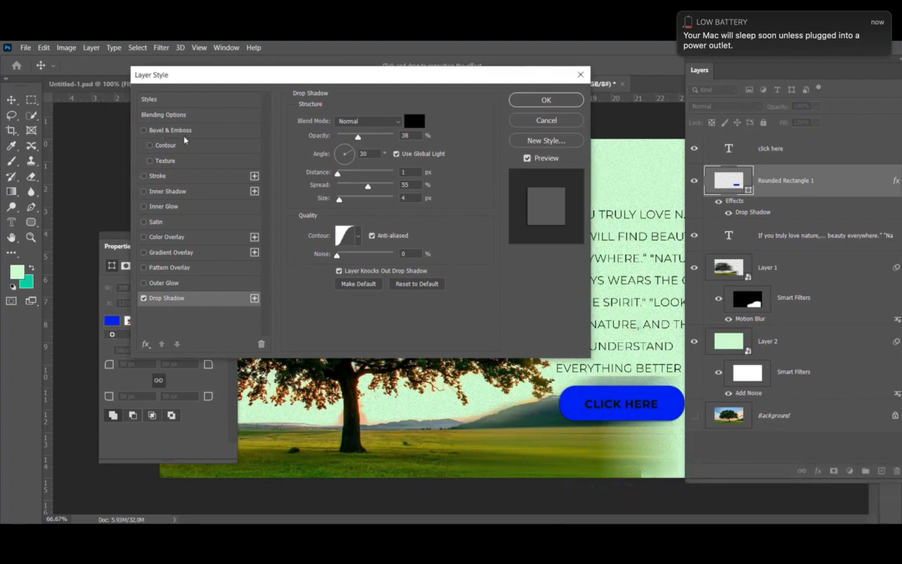
# Step: Enable Bevel & Emboss on the blue rounded rectangle with the highlight colour set to pink fca0d2
pyautogui.click(144, 131)
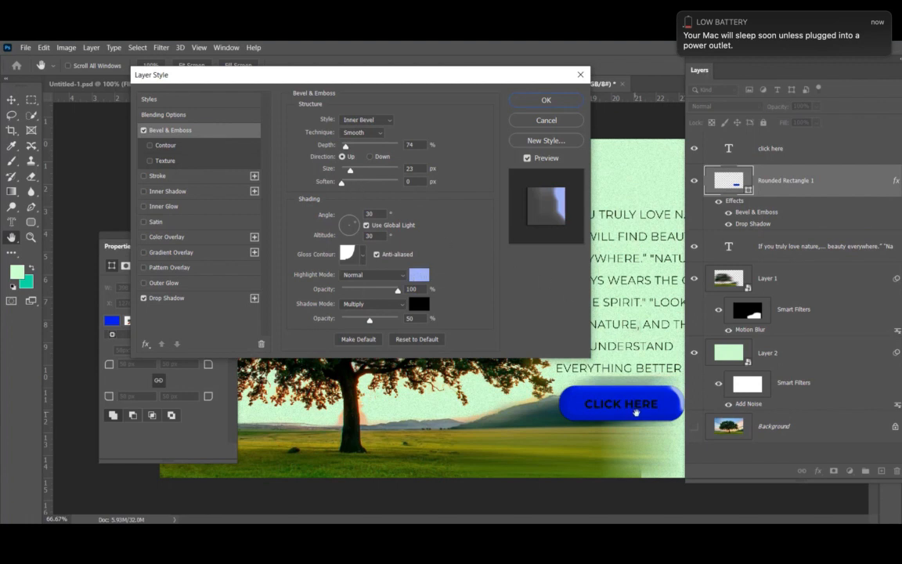
pyautogui.moveTo(686, 244); pyautogui.dragTo(723, 249)
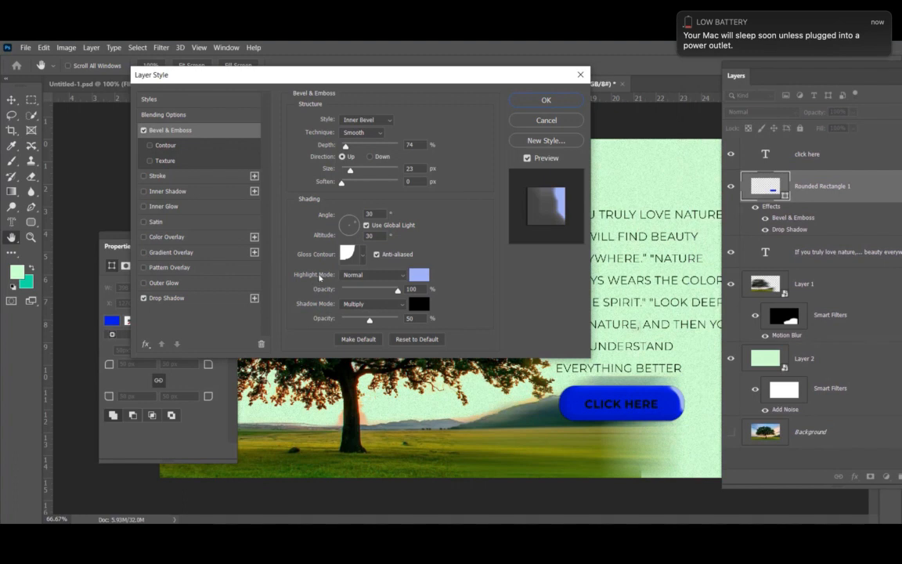
pyautogui.click(419, 275)
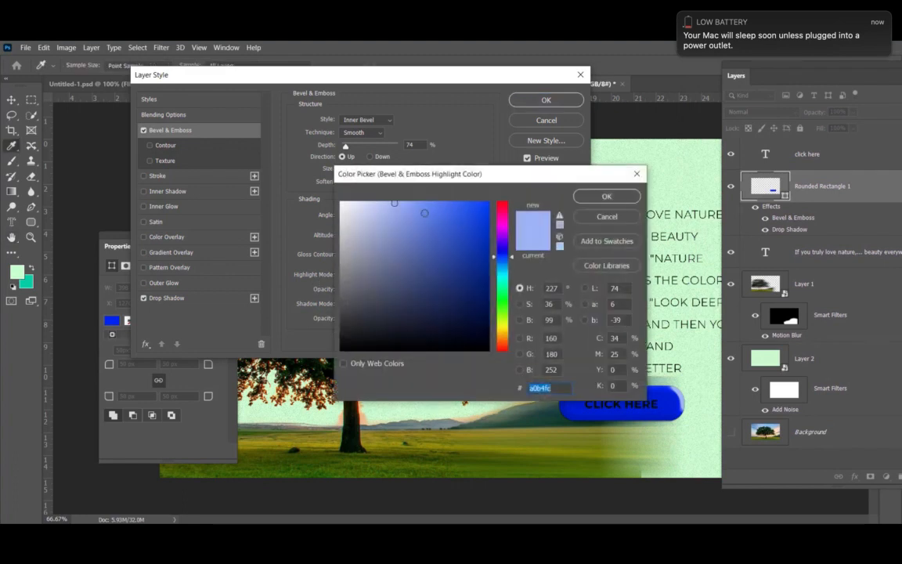
pyautogui.moveTo(508, 233); pyautogui.dragTo(505, 215)
pyautogui.moveTo(451, 173); pyautogui.dragTo(145, 164)
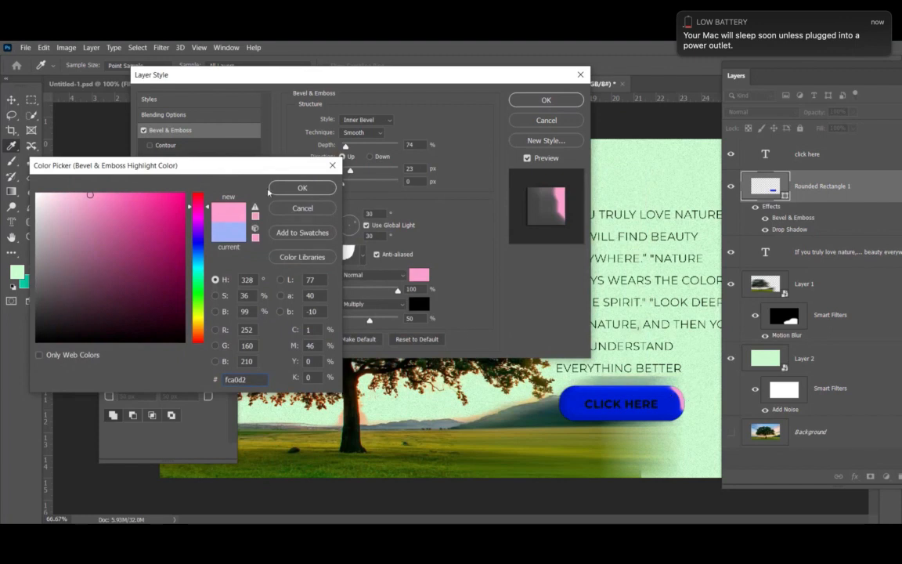
pyautogui.click(289, 186)
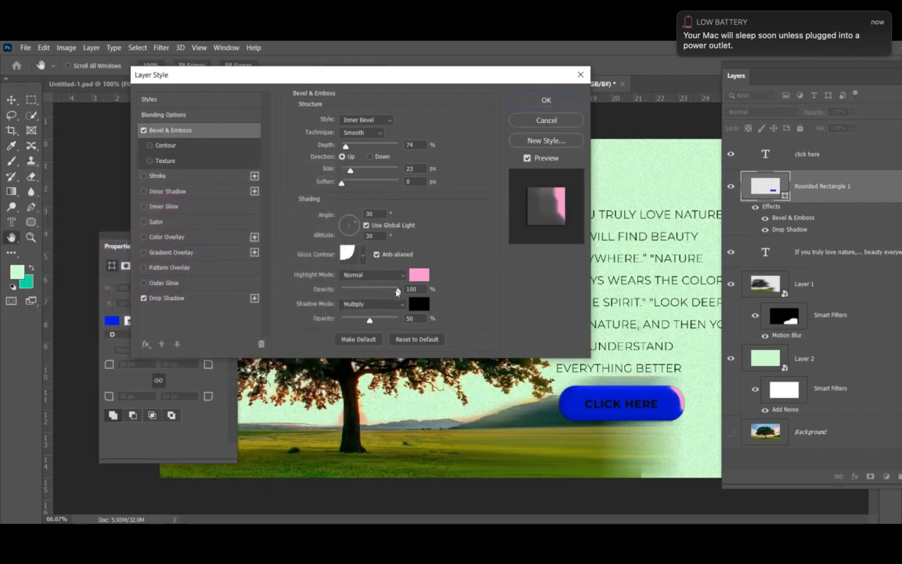
# Step: Set the bevel's highlight opacity to 17% and its highlight mode to Darken
pyautogui.moveTo(397, 291); pyautogui.dragTo(353, 293)
pyautogui.click(367, 278)
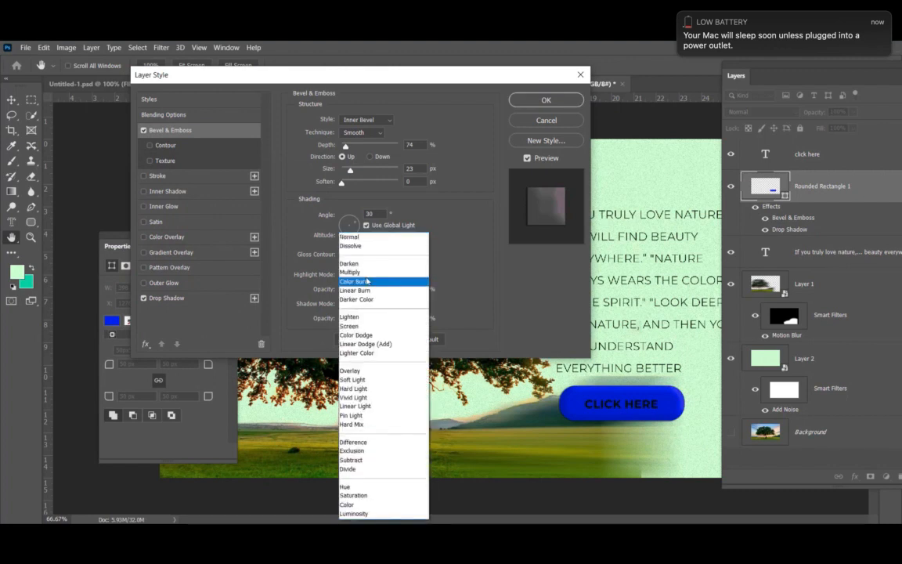
pyautogui.click(351, 370)
pyautogui.click(371, 275)
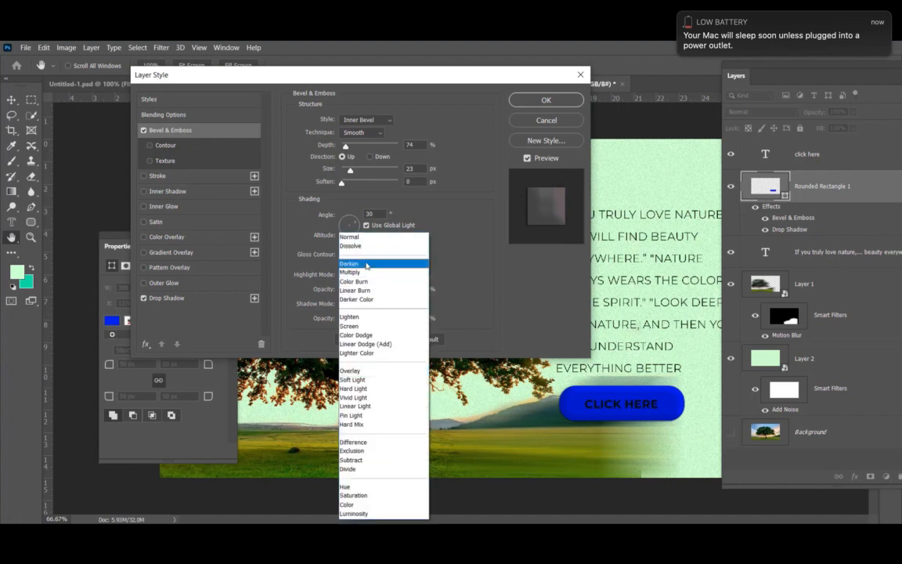
pyautogui.click(350, 263)
# Step: Try a bevel depth of 251% with the Outer Bevel and Emboss styles
pyautogui.moveTo(345, 145); pyautogui.dragTo(361, 148)
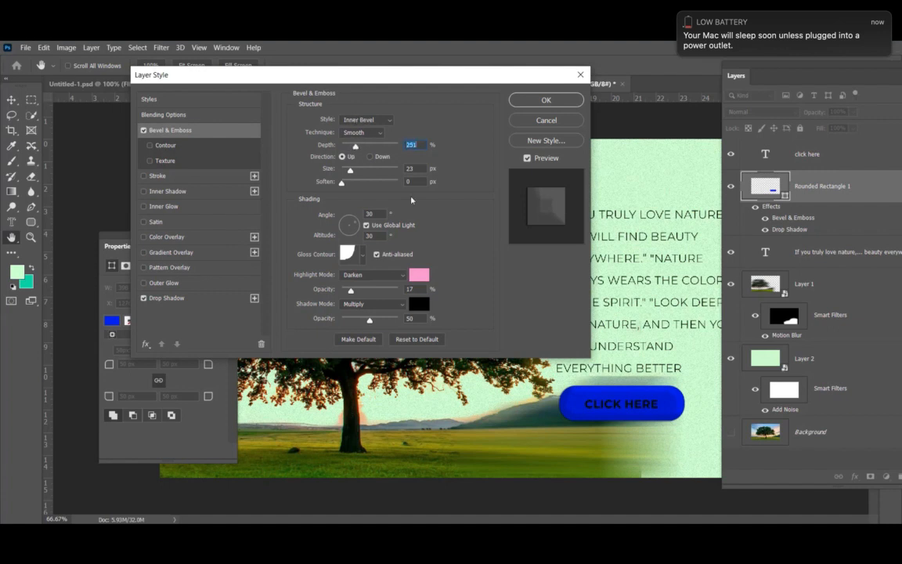
pyautogui.click(376, 122)
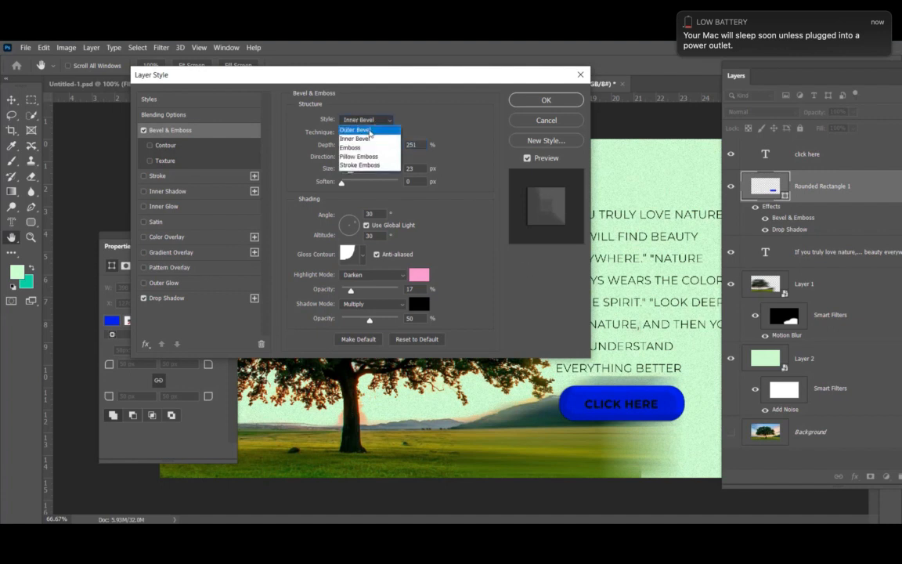
pyautogui.click(367, 132)
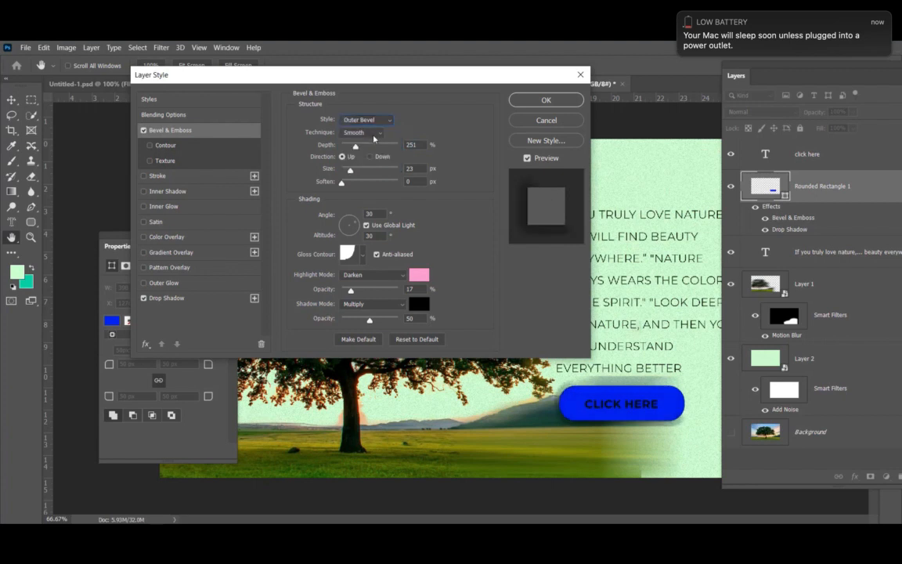
pyautogui.click(361, 120)
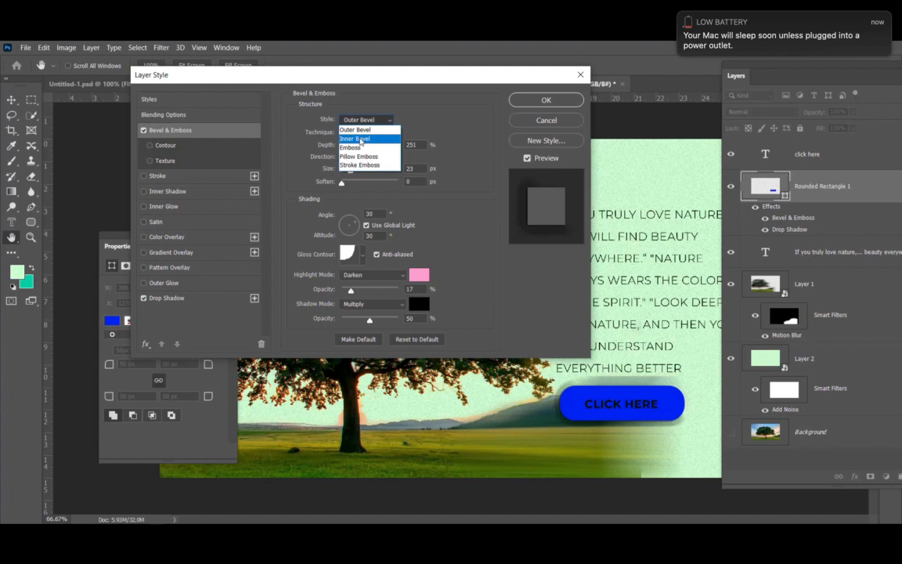
pyautogui.click(358, 148)
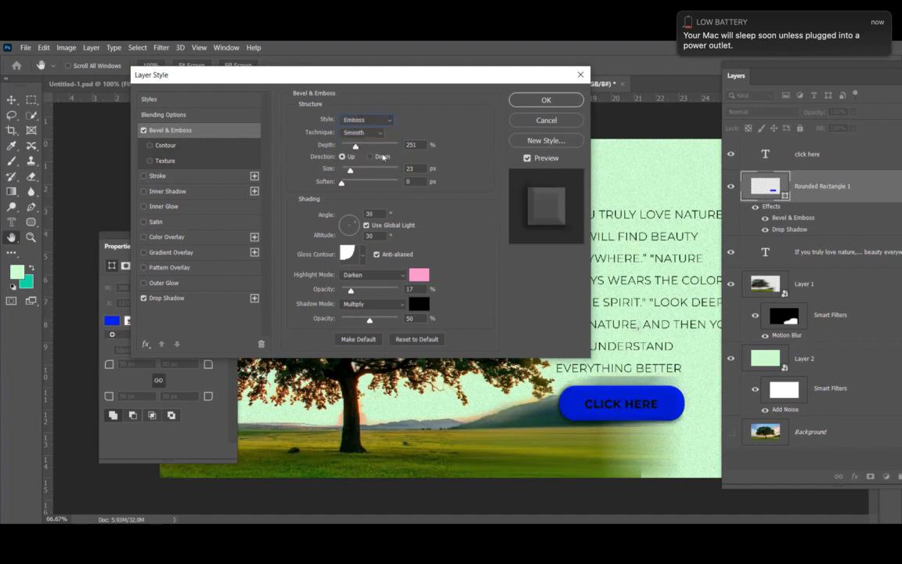
# Step: Set the bevel's depth to 615% and size to 29 px, with the style set to Inner Bevel
pyautogui.moveTo(356, 147); pyautogui.dragTo(352, 171)
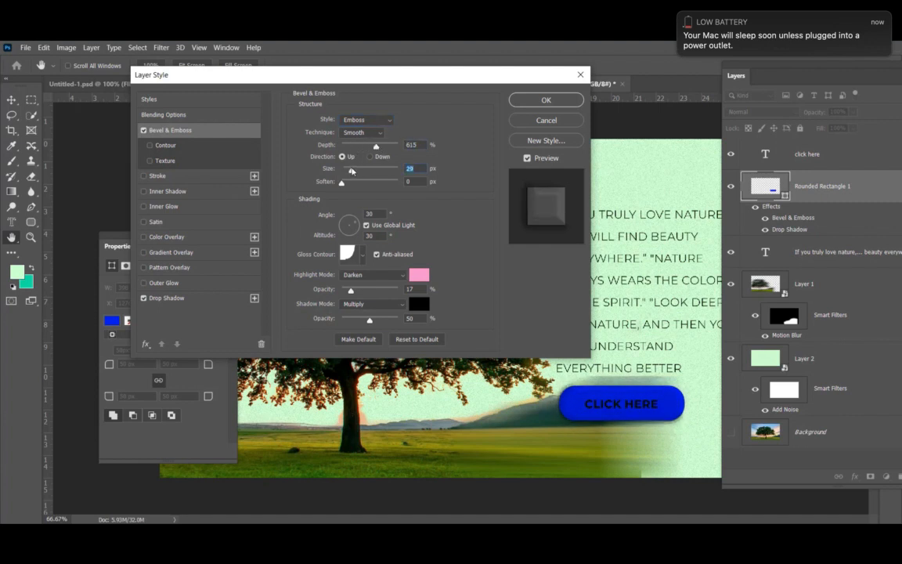
pyautogui.click(364, 120)
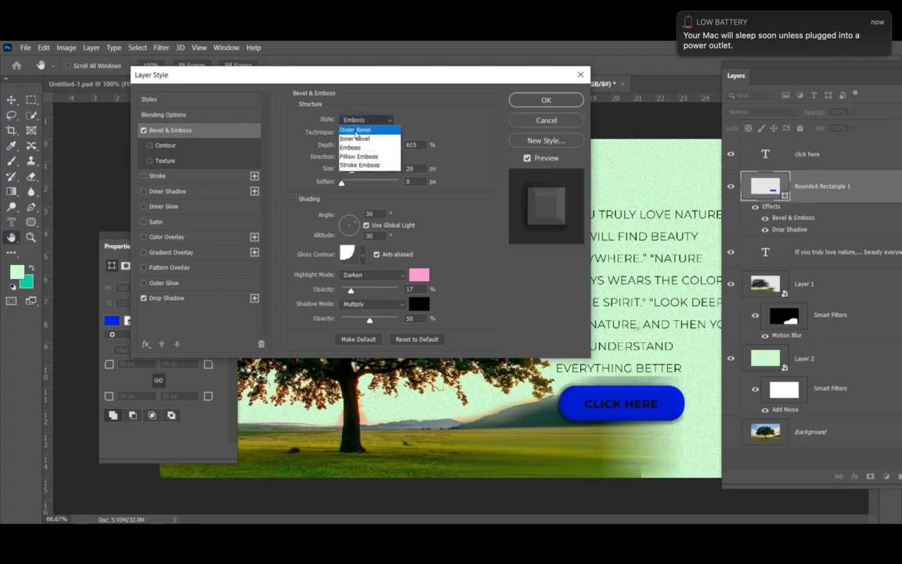
pyautogui.click(354, 140)
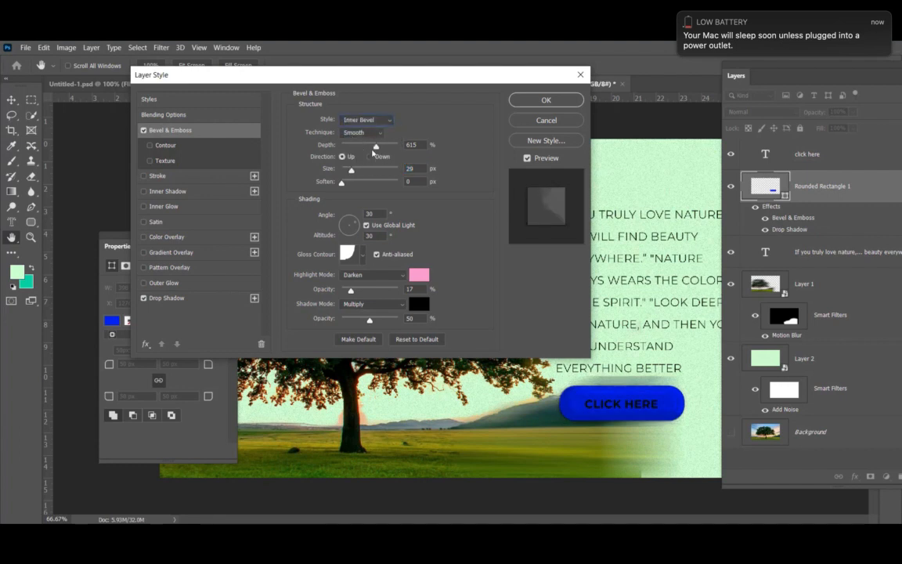
# Step: Lower the bevel depth to 22% and add a Gradient Overlay using the Violet, Green, Orange gradient to the rounded rectangle
pyautogui.moveTo(375, 147); pyautogui.dragTo(343, 147)
pyautogui.click(144, 253)
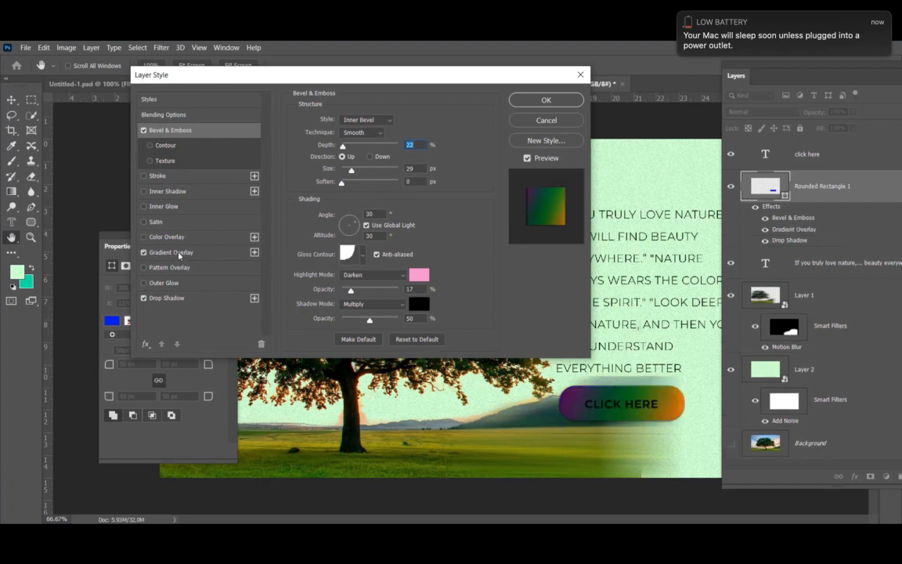
pyautogui.click(179, 253)
pyautogui.click(357, 148)
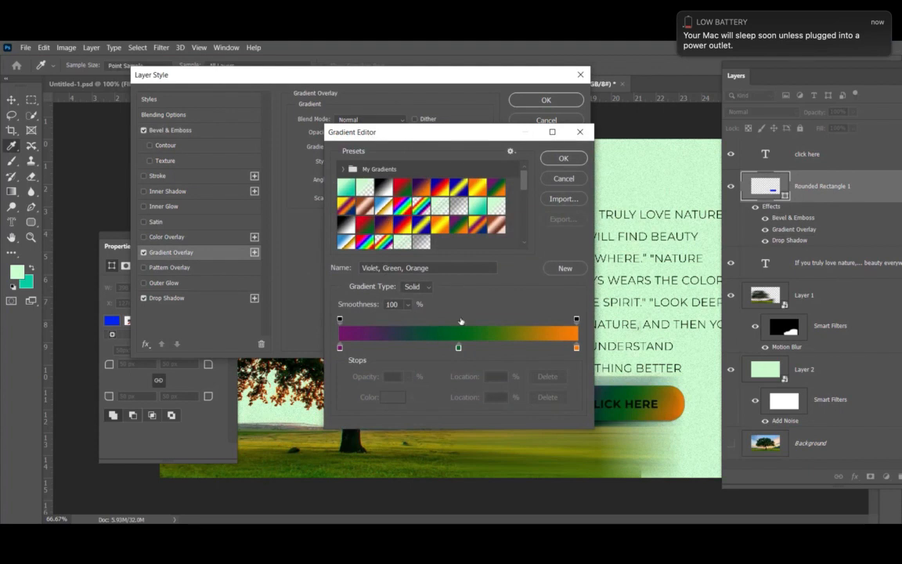
pyautogui.click(564, 160)
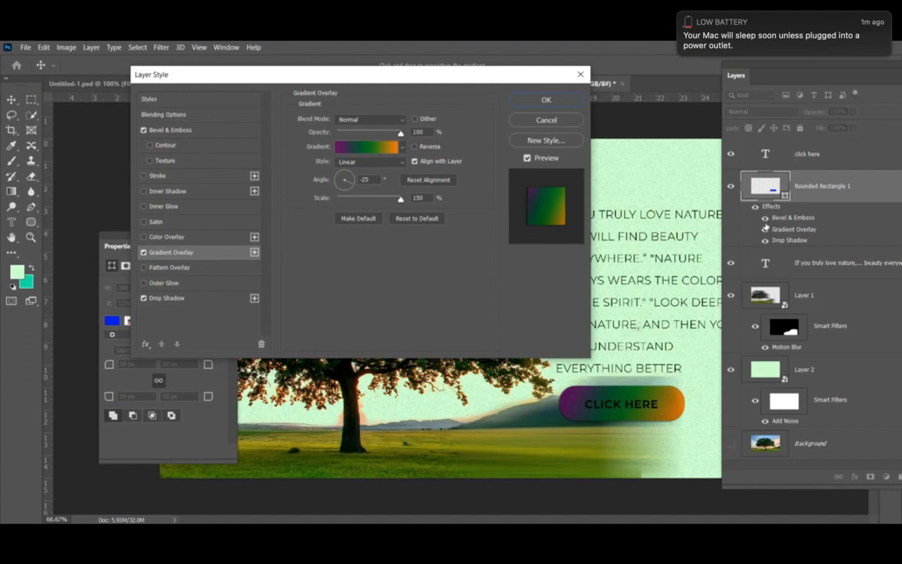
# Step: Enable a Stroke on the rounded rectangle with a size of 10 px and the Normal blend mode
pyautogui.click(144, 176)
pyautogui.click(159, 175)
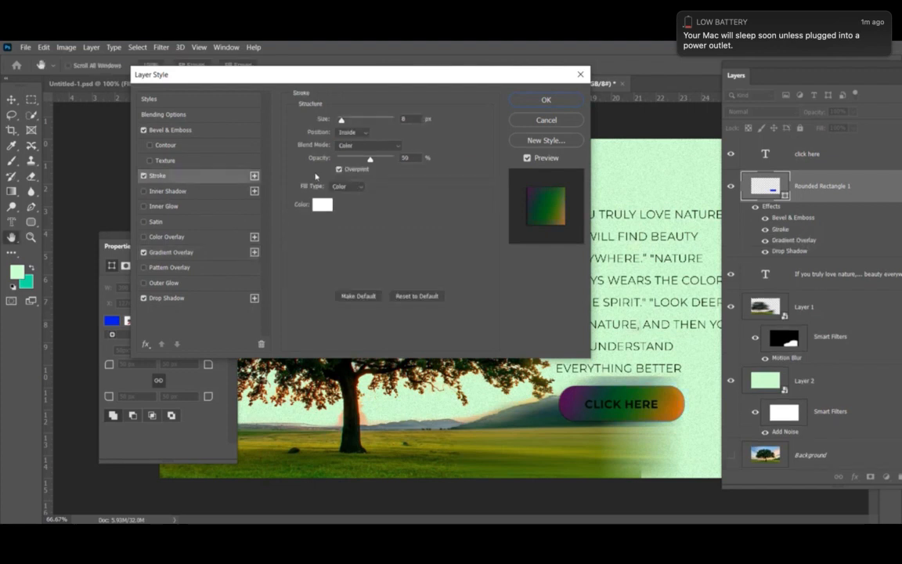
pyautogui.moveTo(340, 121); pyautogui.dragTo(342, 123)
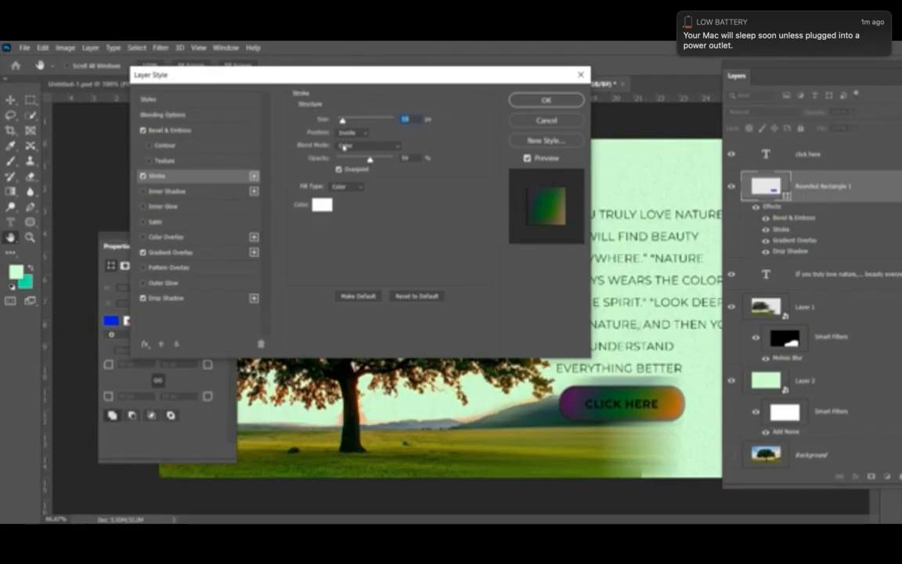
pyautogui.click(349, 146)
pyautogui.click(347, 156)
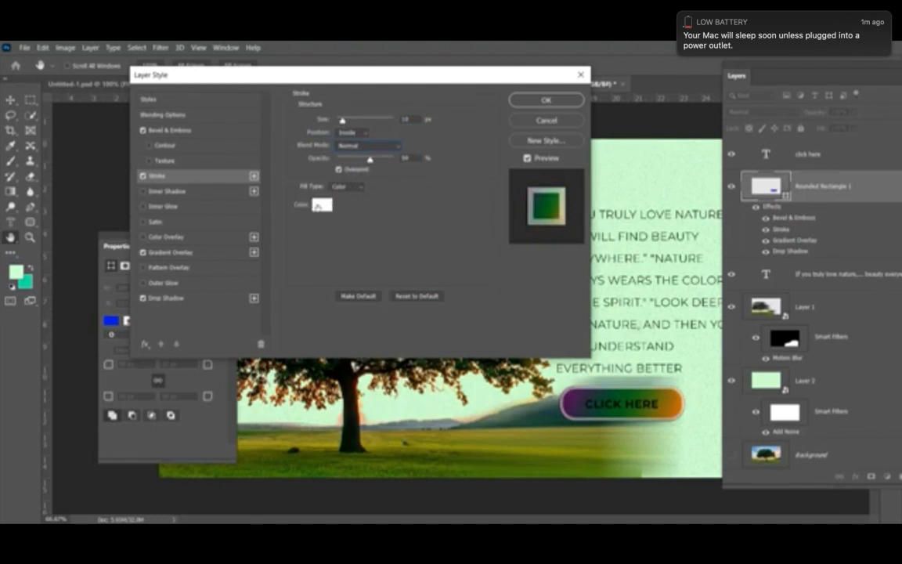
# Step: Change the stroke colour to a medium blue and apply the layer style to the rounded rectangle
pyautogui.click(317, 205)
pyautogui.click(191, 237)
pyautogui.click(322, 204)
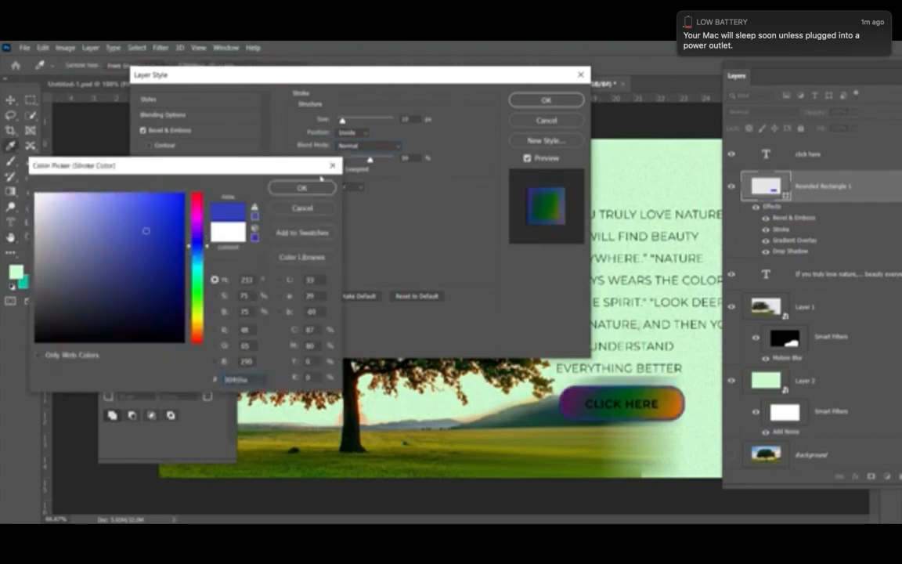
pyautogui.click(302, 187)
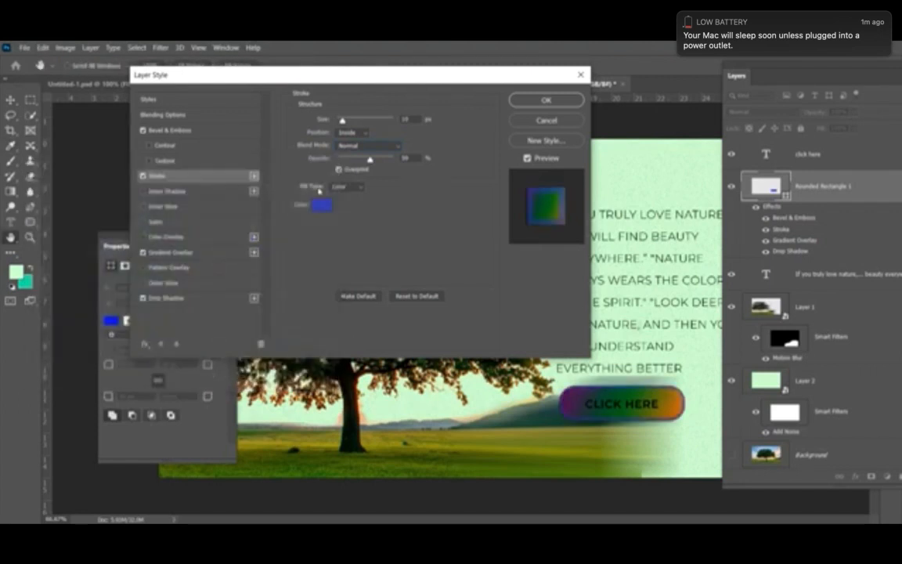
pyautogui.moveTo(342, 119); pyautogui.dragTo(343, 122)
pyautogui.click(534, 100)
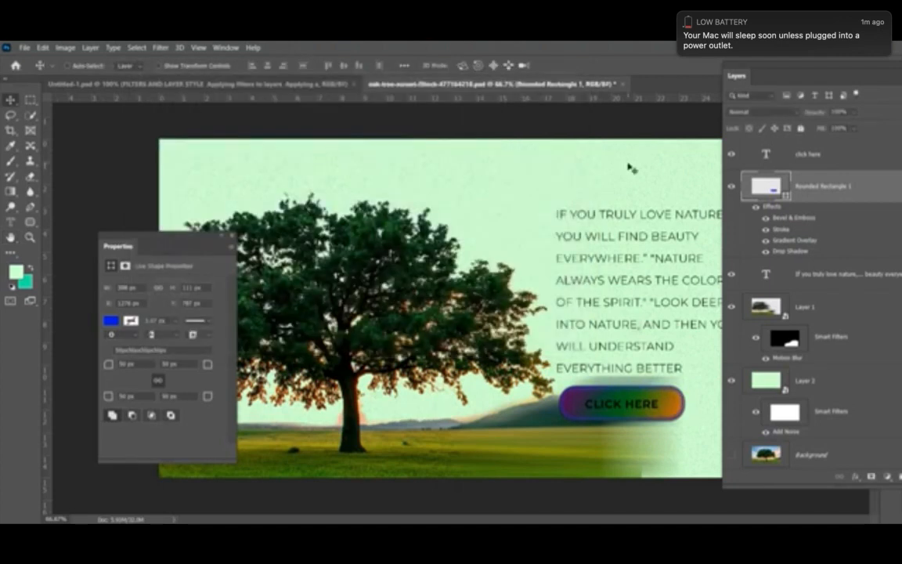
# Step: Compare the button with and without its layer effects by hiding and restoring the layer and each effect in turn
pyautogui.click(734, 186)
pyautogui.click(734, 185)
pyautogui.click(764, 221)
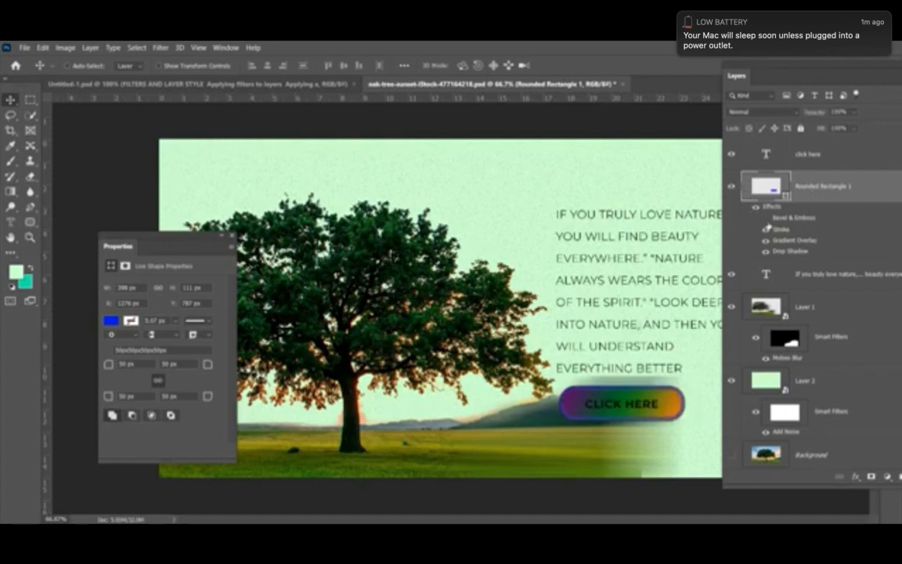
pyautogui.click(765, 229)
pyautogui.click(766, 253)
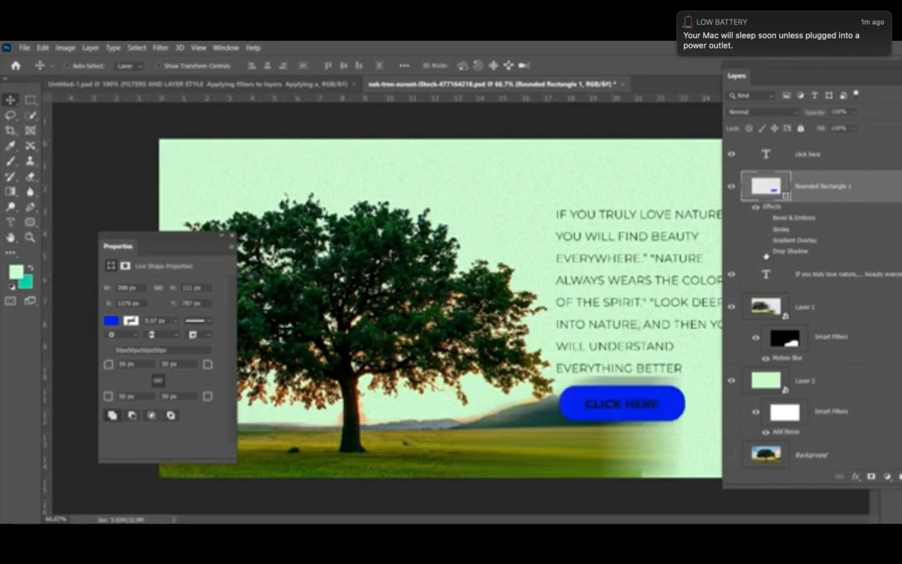
pyautogui.click(766, 242)
pyautogui.click(766, 231)
pyautogui.click(765, 217)
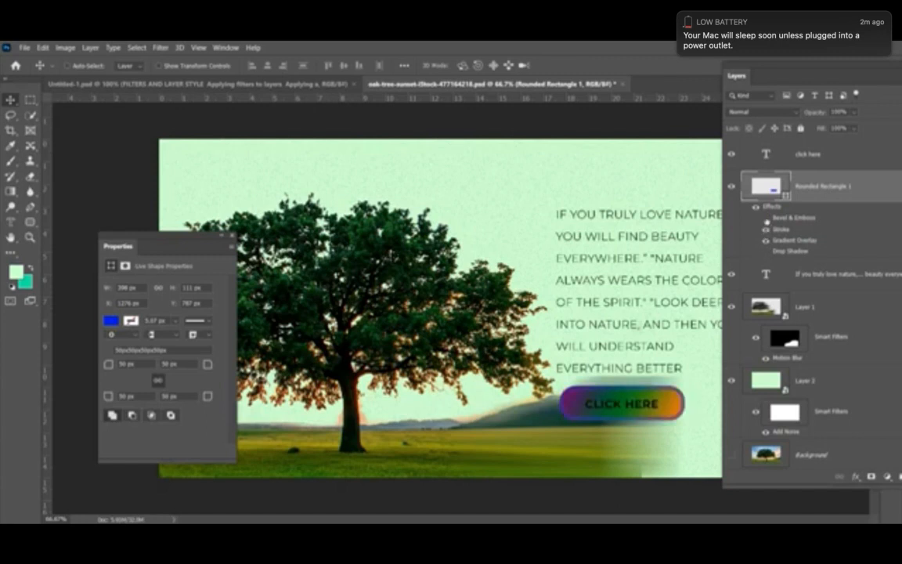
pyautogui.click(765, 251)
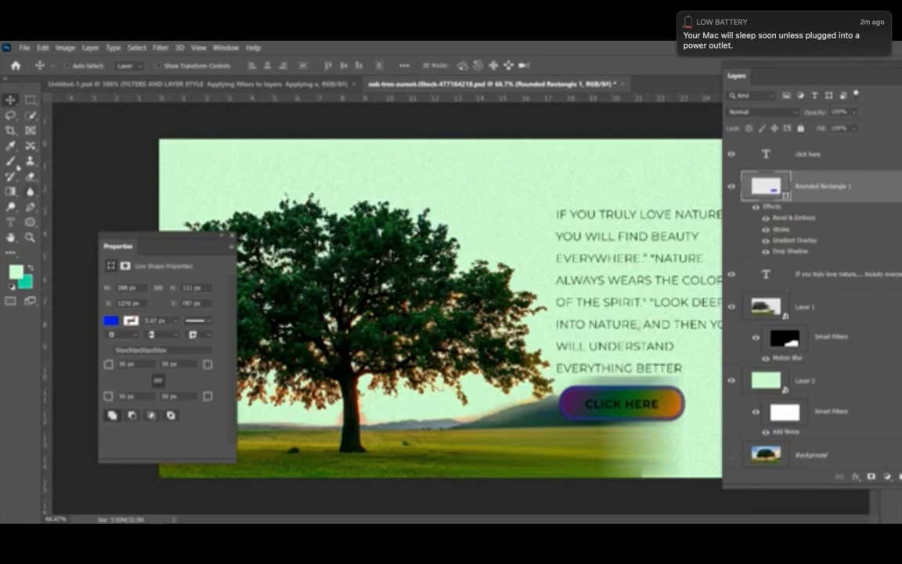
# Step: Draw a second blue rounded rectangle about 379 by 105 px and place it directly below the CLICK HERE button
pyautogui.click(30, 221)
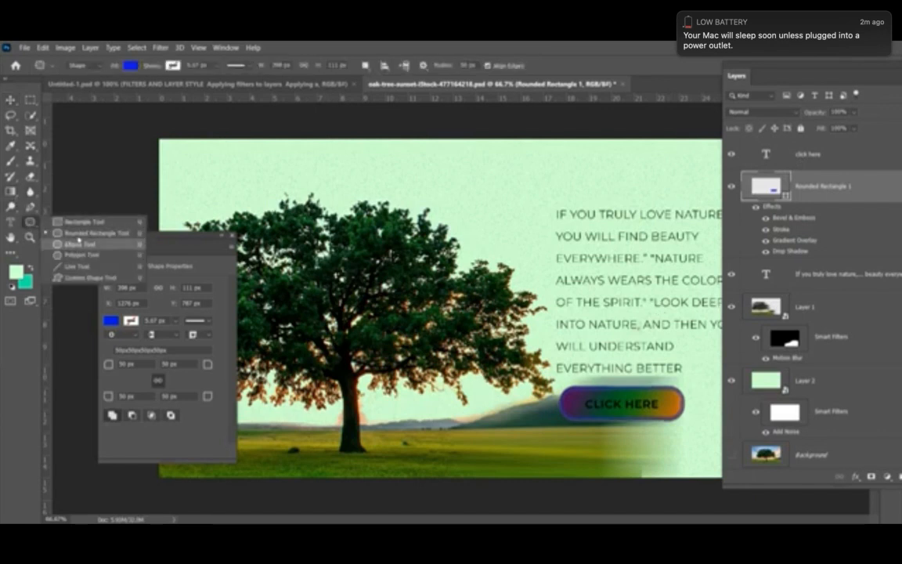
pyautogui.click(76, 233)
pyautogui.moveTo(433, 432); pyautogui.dragTo(551, 461)
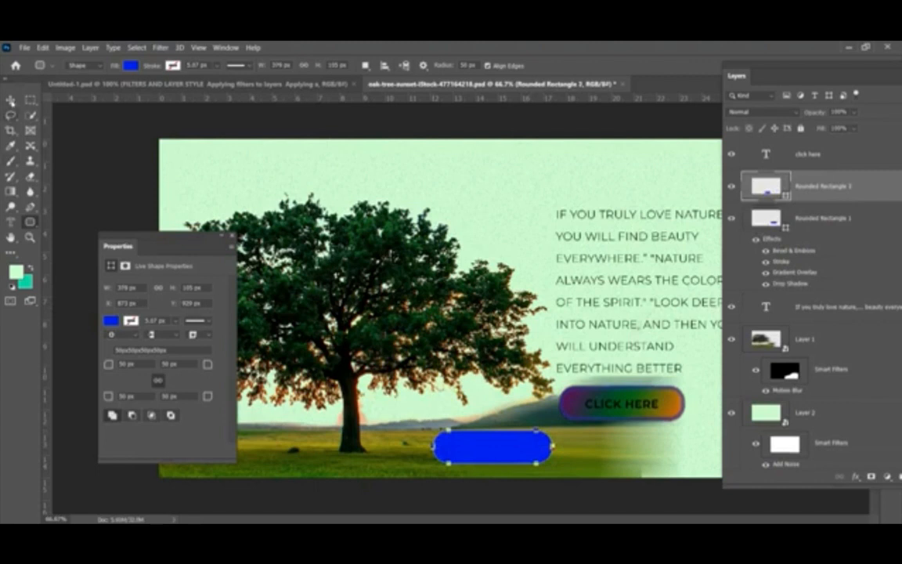
pyautogui.click(11, 100)
pyautogui.moveTo(495, 450); pyautogui.dragTo(620, 445)
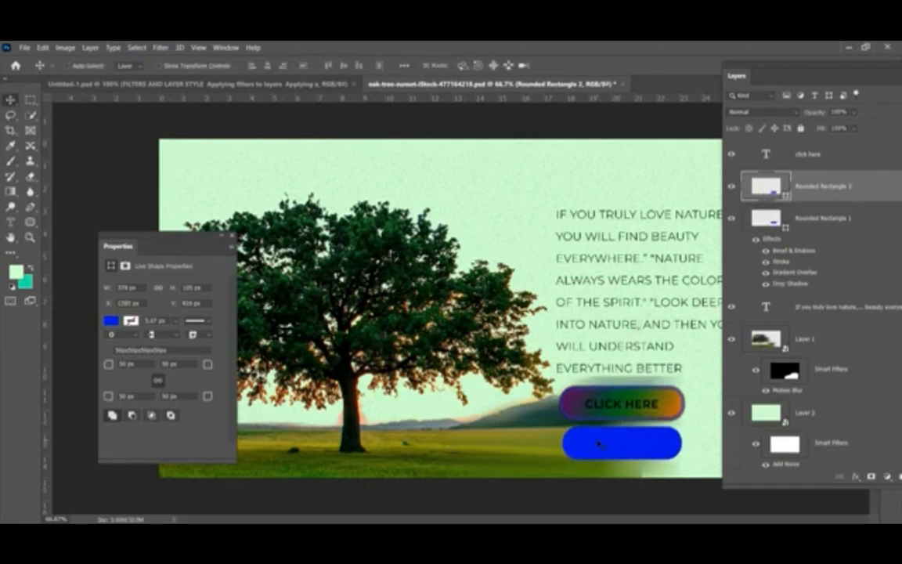
# Step: Copy the layer style of Rounded Rectangle 1 and paste it onto Rounded Rectangle 2
pyautogui.click(830, 221)
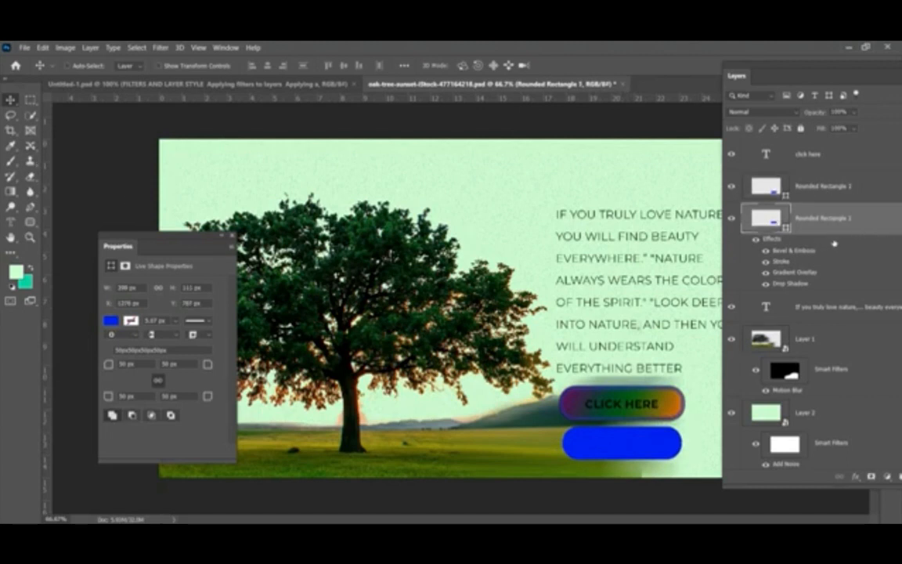
pyautogui.rightClick(833, 240)
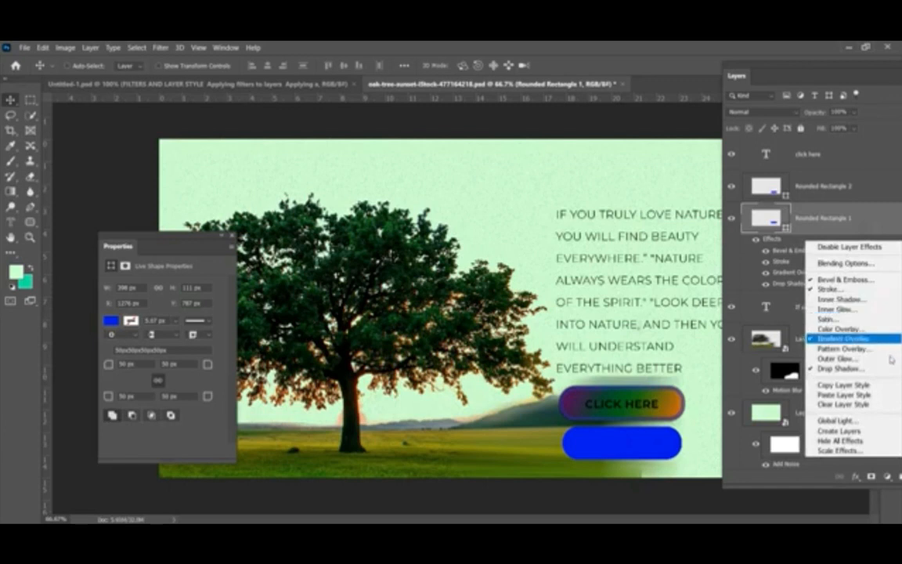
pyautogui.click(849, 386)
pyautogui.click(853, 186)
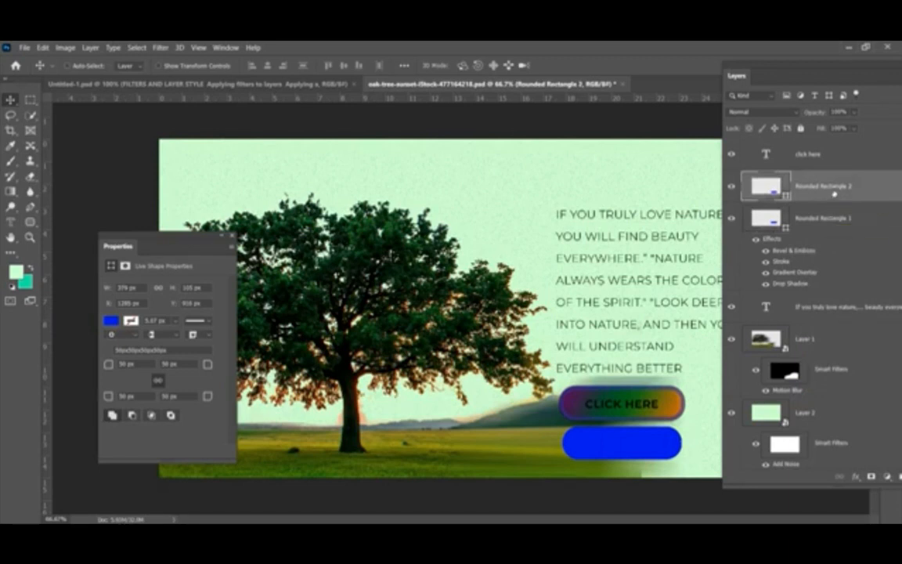
pyautogui.rightClick(834, 193)
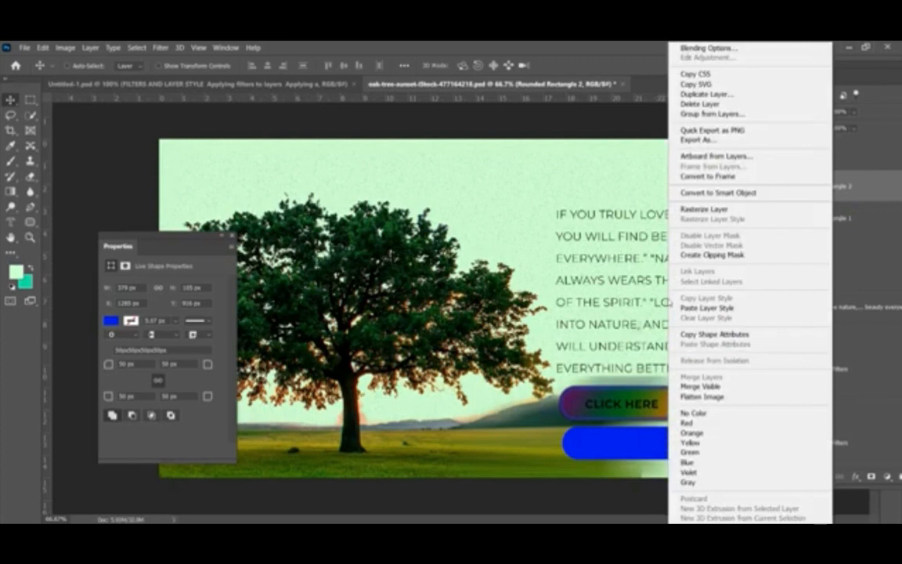
pyautogui.click(685, 308)
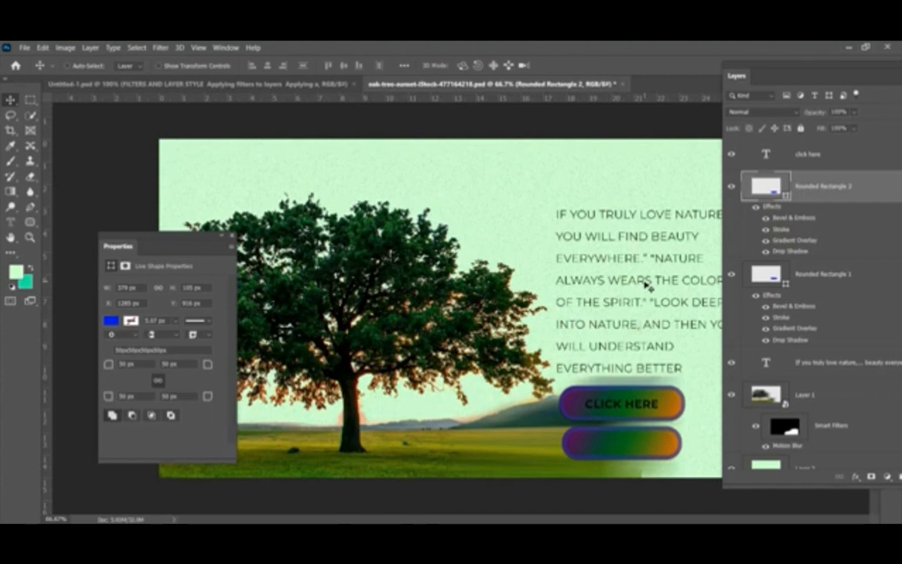
# Step: Filter the layer list by blend mode, trying Normal and Darken
pyautogui.moveTo(747, 76); pyautogui.dragTo(598, 71)
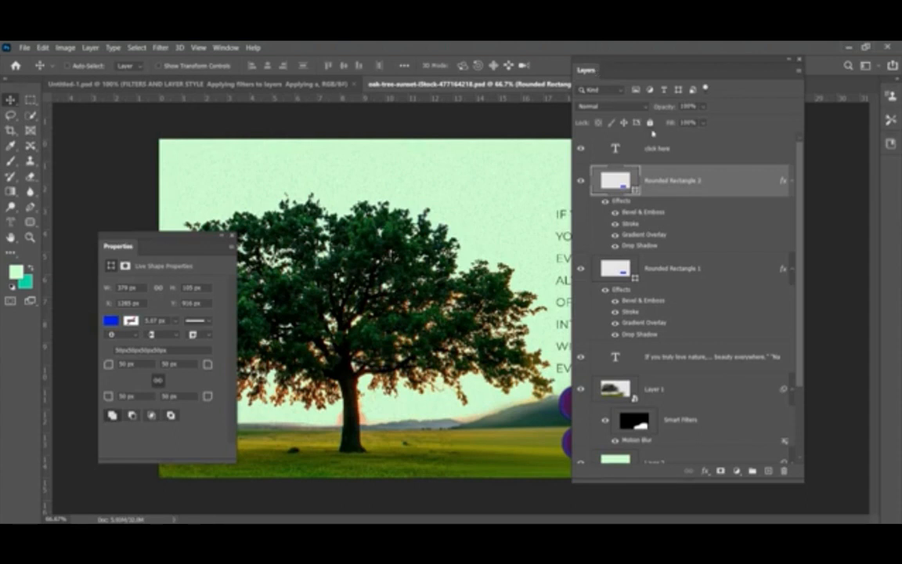
pyautogui.click(601, 91)
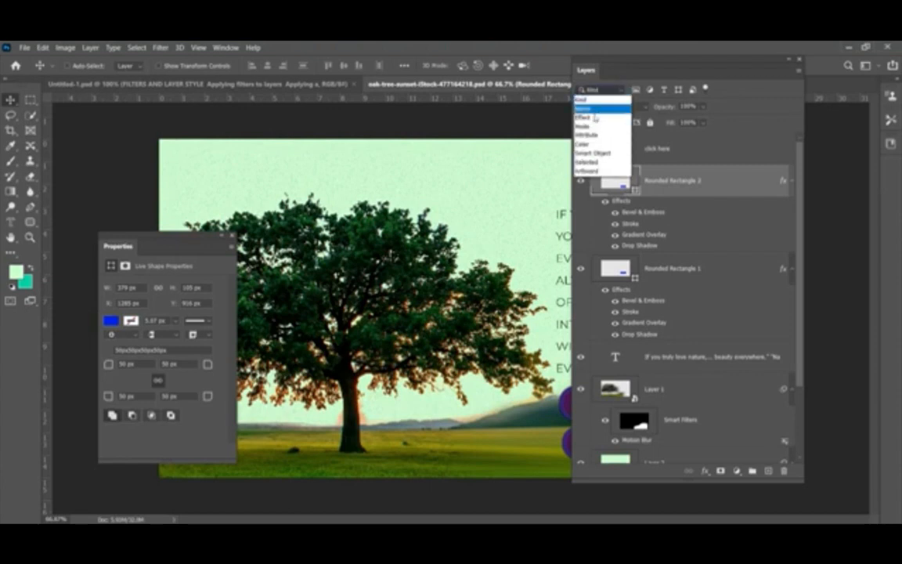
pyautogui.click(589, 126)
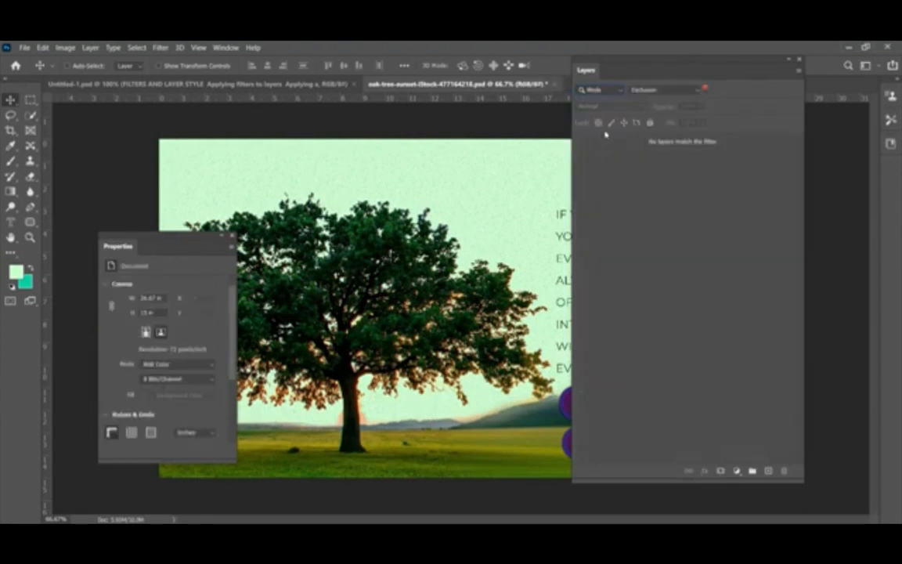
pyautogui.click(670, 89)
pyautogui.click(671, 101)
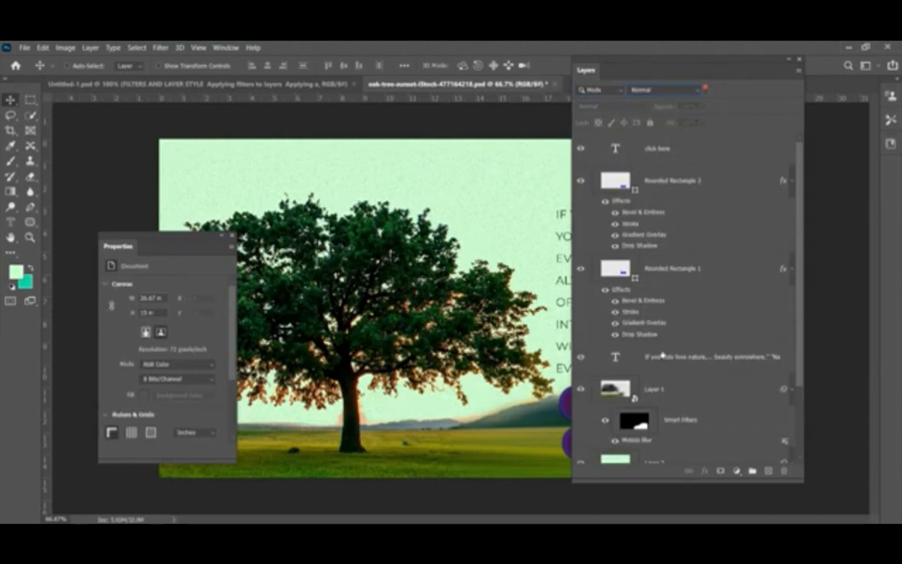
pyautogui.click(671, 89)
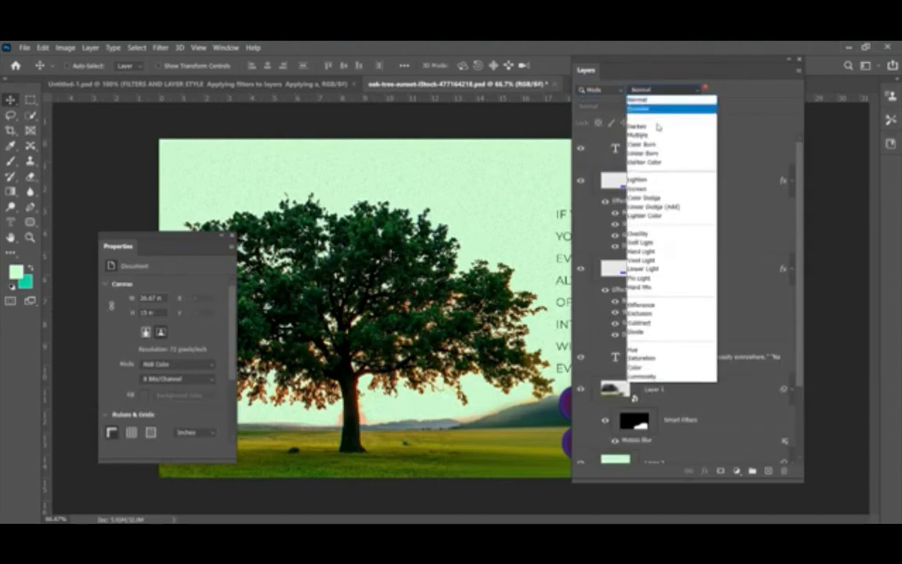
pyautogui.click(672, 126)
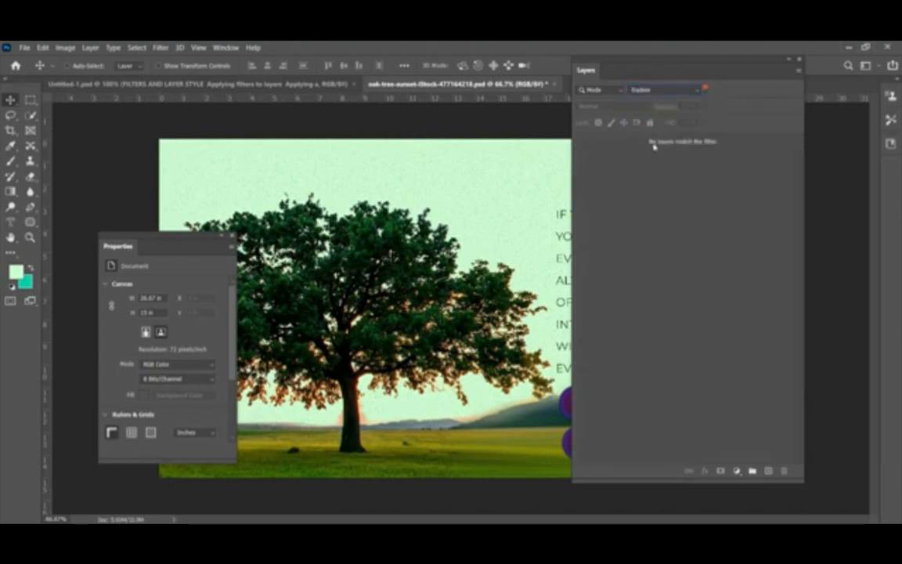
# Step: Filter the layer list by Smart Object and look through the listed layers
pyautogui.click(604, 90)
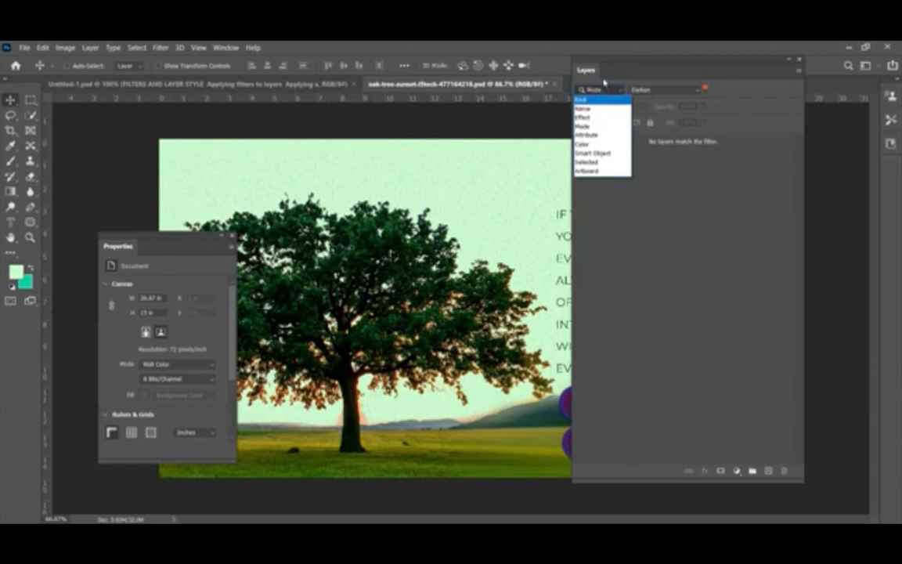
pyautogui.click(596, 154)
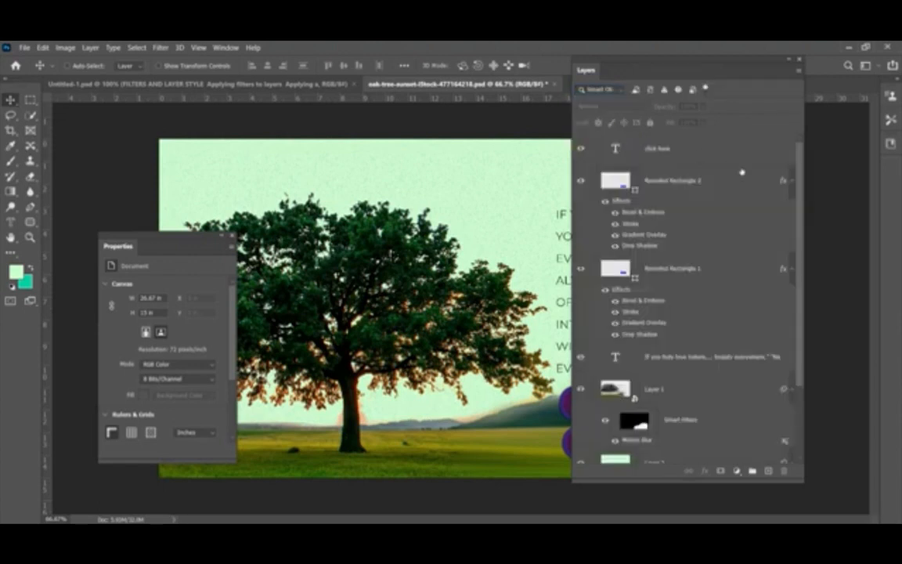
pyautogui.scroll(-2, 802, 231)
pyautogui.scroll(-1, 803, 231)
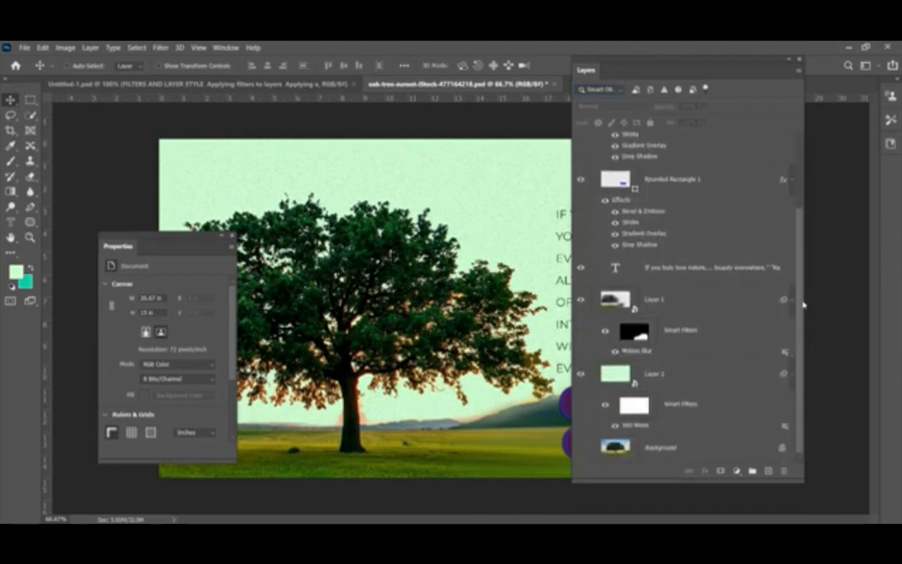
pyautogui.scroll(2, 801, 302)
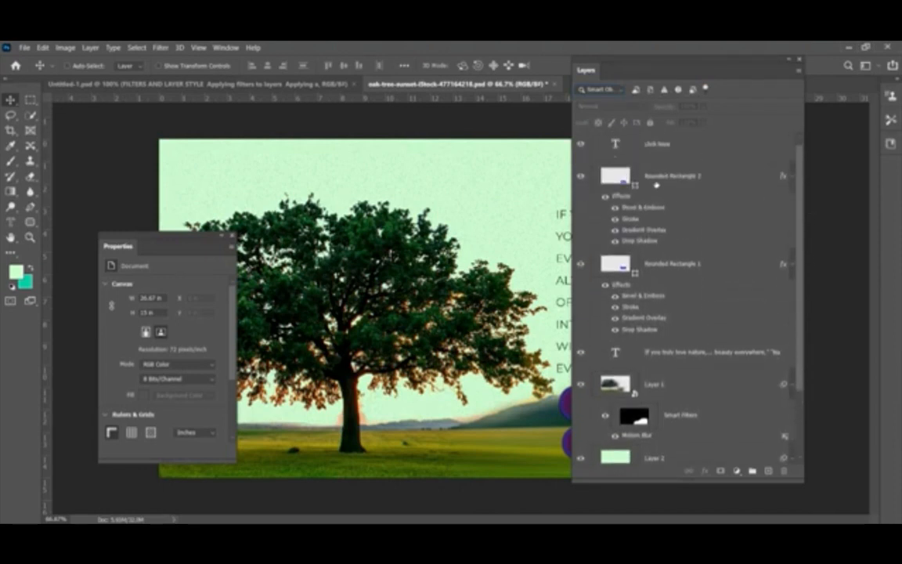
# Step: Filter the layer list by Artboard and by Effect, using Bevel & Emboss as the effect
pyautogui.click(599, 89)
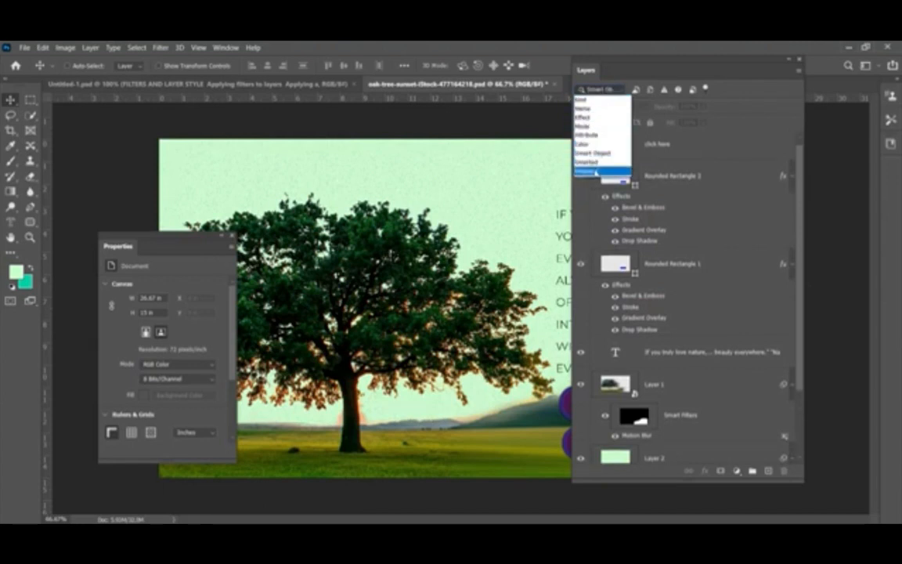
pyautogui.click(597, 173)
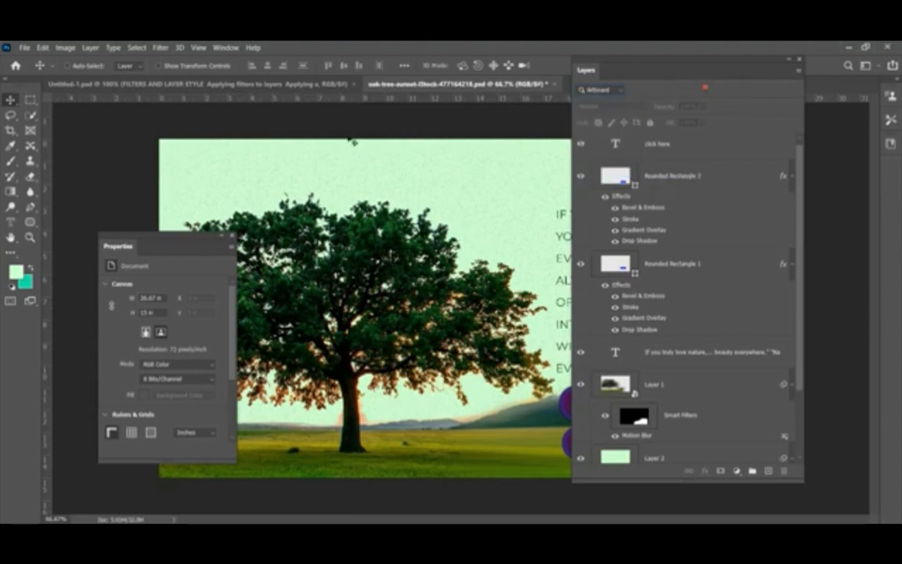
pyautogui.click(616, 91)
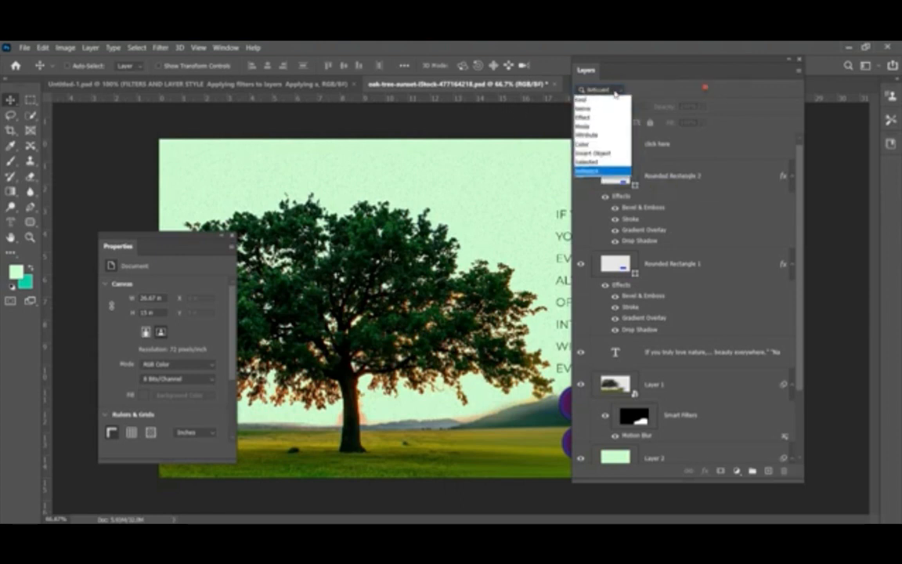
pyautogui.click(590, 119)
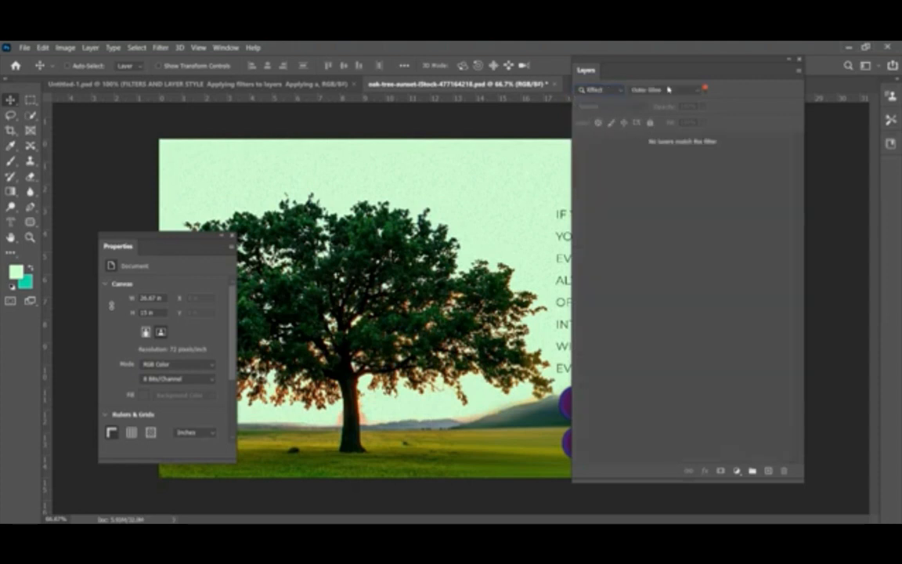
pyautogui.click(662, 90)
pyautogui.click(662, 100)
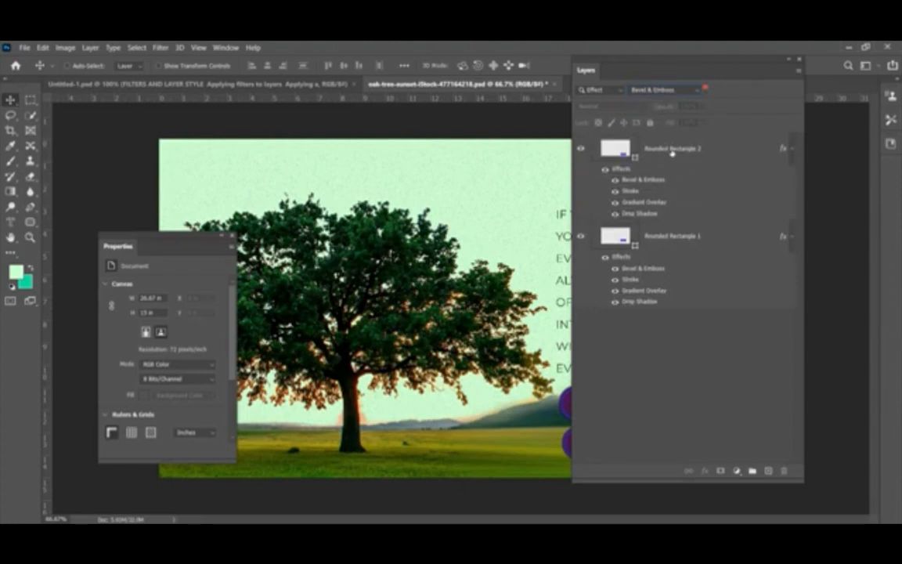
pyautogui.click(652, 90)
pyautogui.click(655, 100)
# Step: Set the layer list filter back to Kind and look through the whole layer stack
pyautogui.click(607, 90)
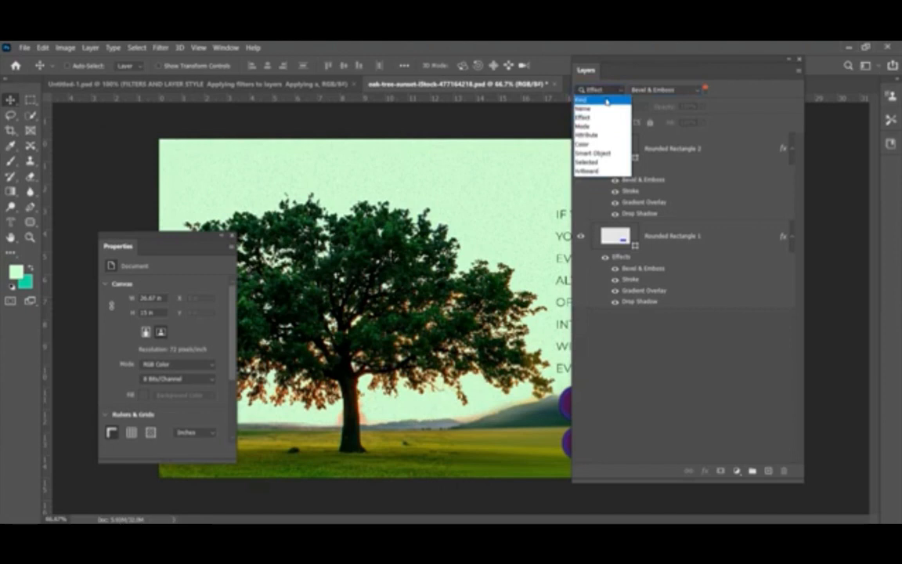
pyautogui.click(607, 100)
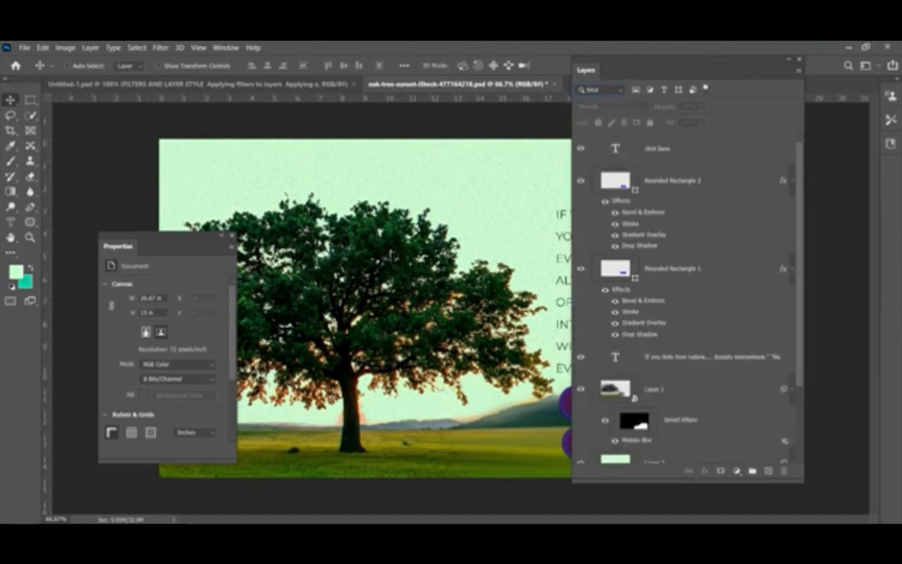
pyautogui.scroll(-3, 799, 344)
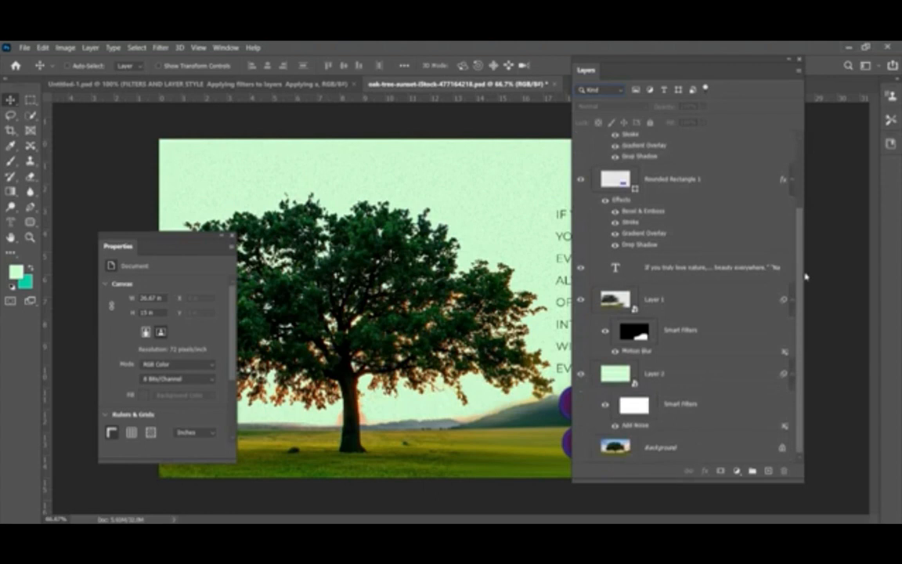
pyautogui.scroll(3, 798, 234)
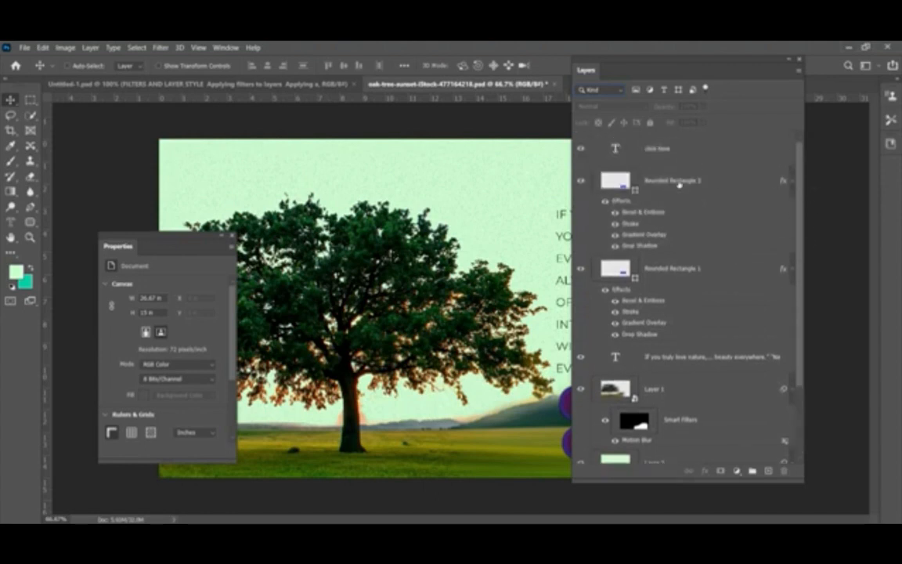
# Step: Select the Rounded Rectangle 2 layer and set the layer list filter to Smart Object
pyautogui.click(728, 190)
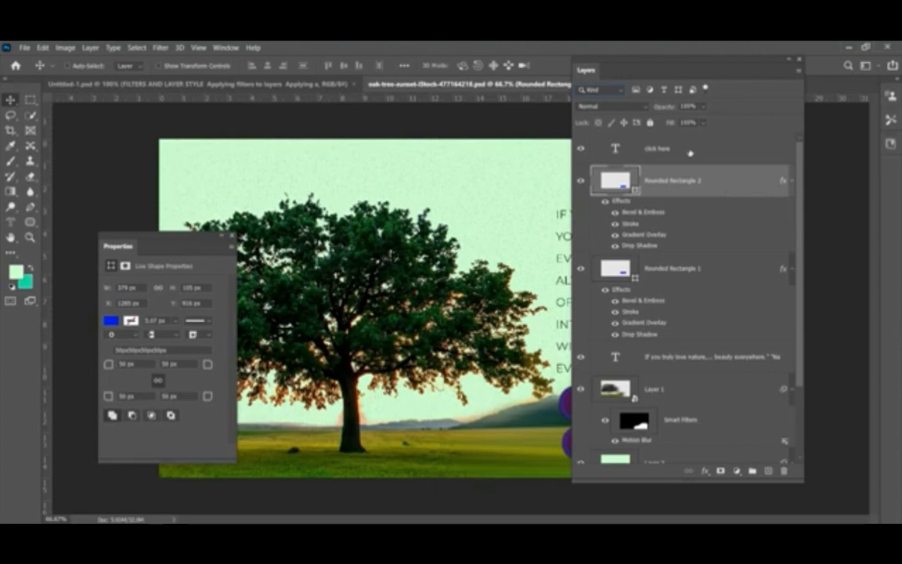
pyautogui.click(607, 90)
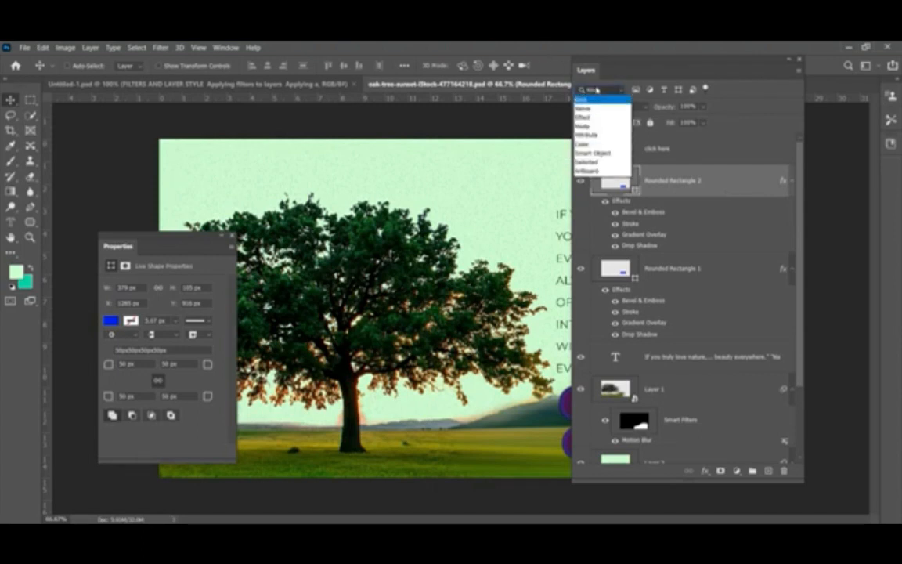
pyautogui.click(599, 154)
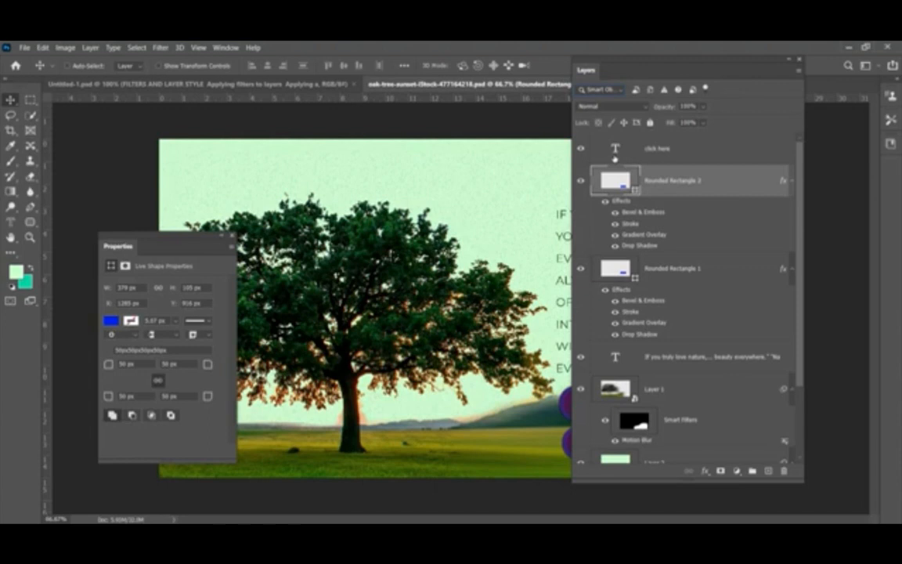
# Step: Move the layer list aside to uncover more of the quote text and buttons, and open the list of image filters
pyautogui.moveTo(636, 62); pyautogui.dragTo(699, 65)
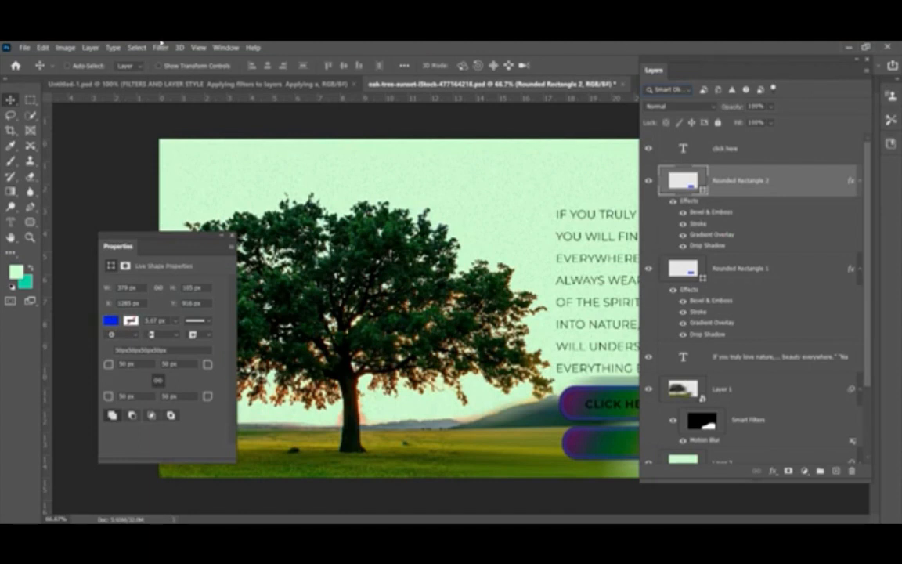
pyautogui.click(161, 47)
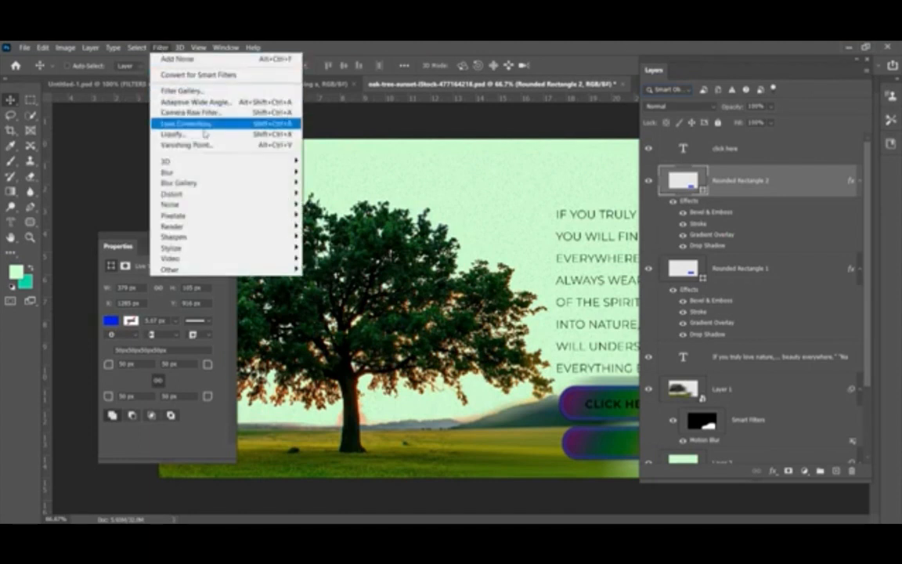